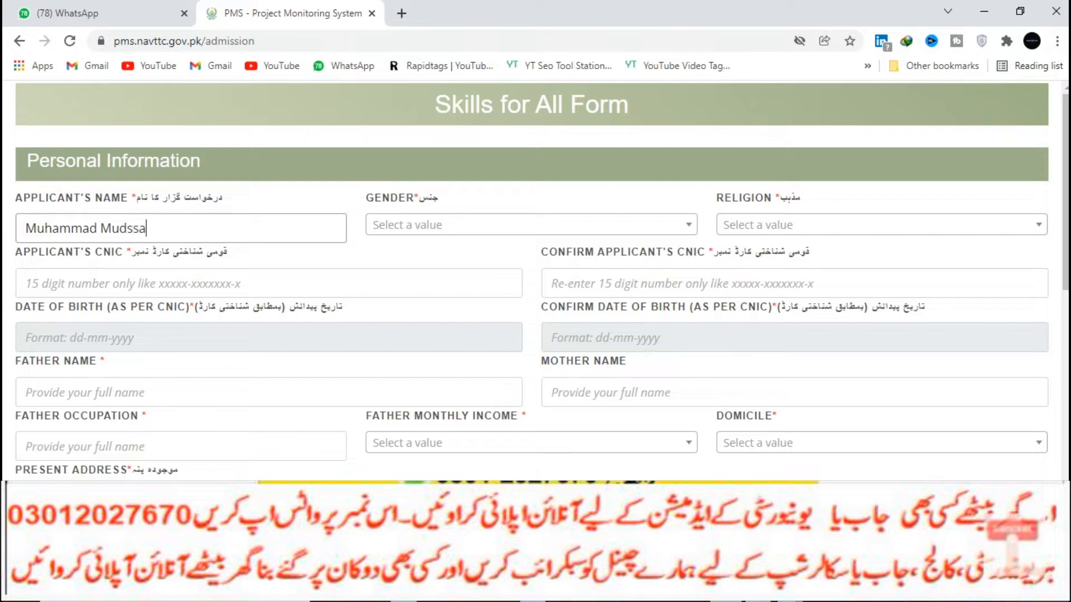
Finish typing the applicant's name, and set gender to Male and religion to Islam.
{"action": "type", "text": "assar"}
{"action": "key", "text": "Tab"}
{"action": "key", "text": "Down"}
{"action": "key", "text": "Up"}
{"action": "key", "text": "Return"}
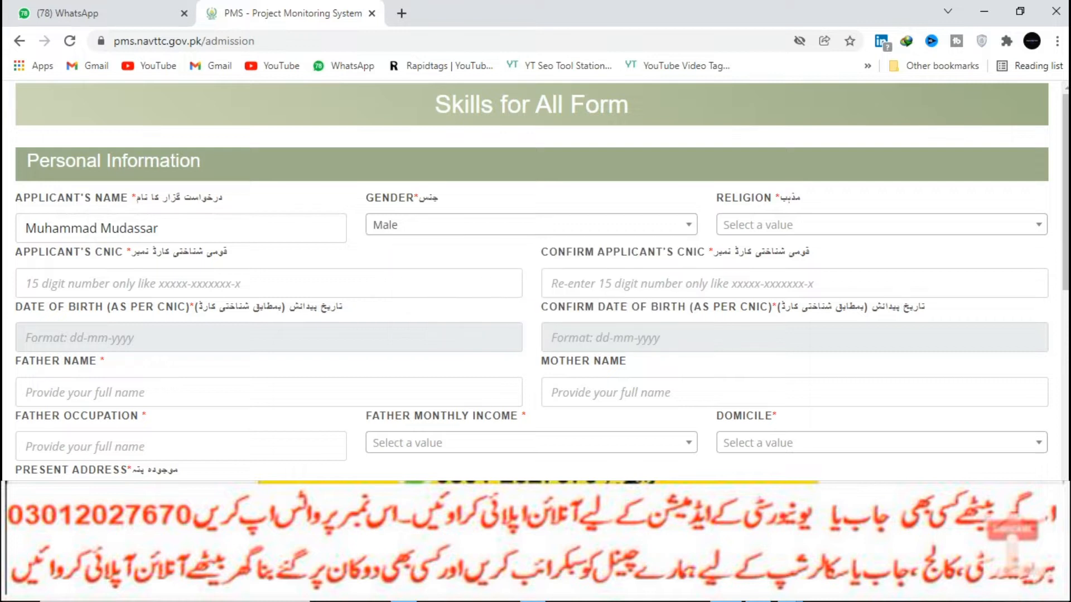
{"action": "key", "text": "Tab"}
{"action": "key", "text": "Return"}
Enter the applicant's CNIC number and repeat it in the confirmation field.
{"action": "key", "text": "Tab"}
{"action": "key", "text": "Tab"}
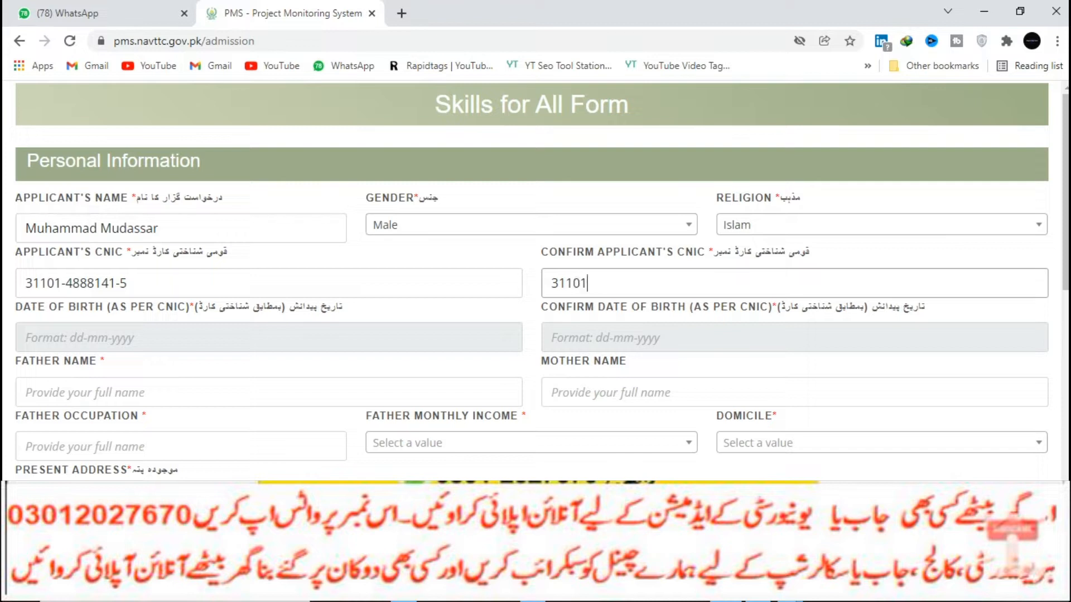
{"action": "left_click", "coordinate": [139, 338]}
{"action": "left_click", "coordinate": [137, 368]}
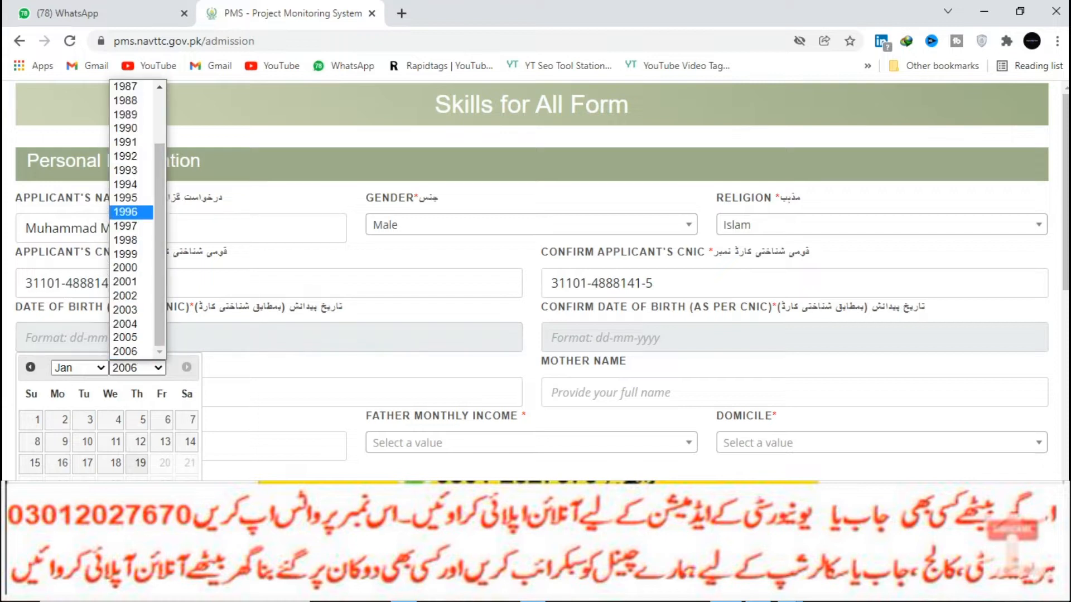
{"action": "left_click", "coordinate": [125, 282]}
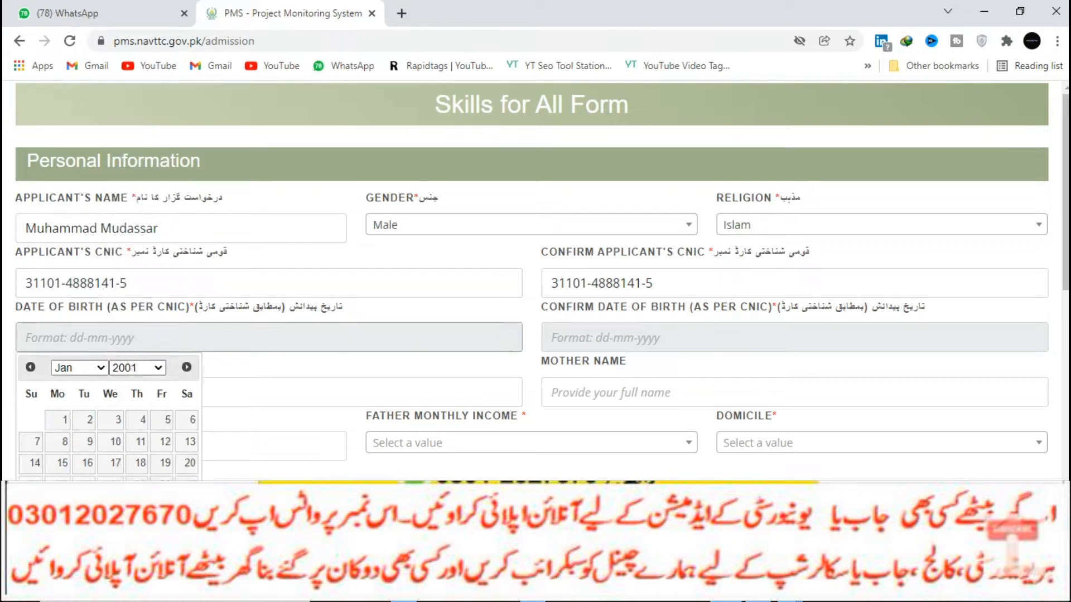
{"action": "left_click", "coordinate": [161, 441]}
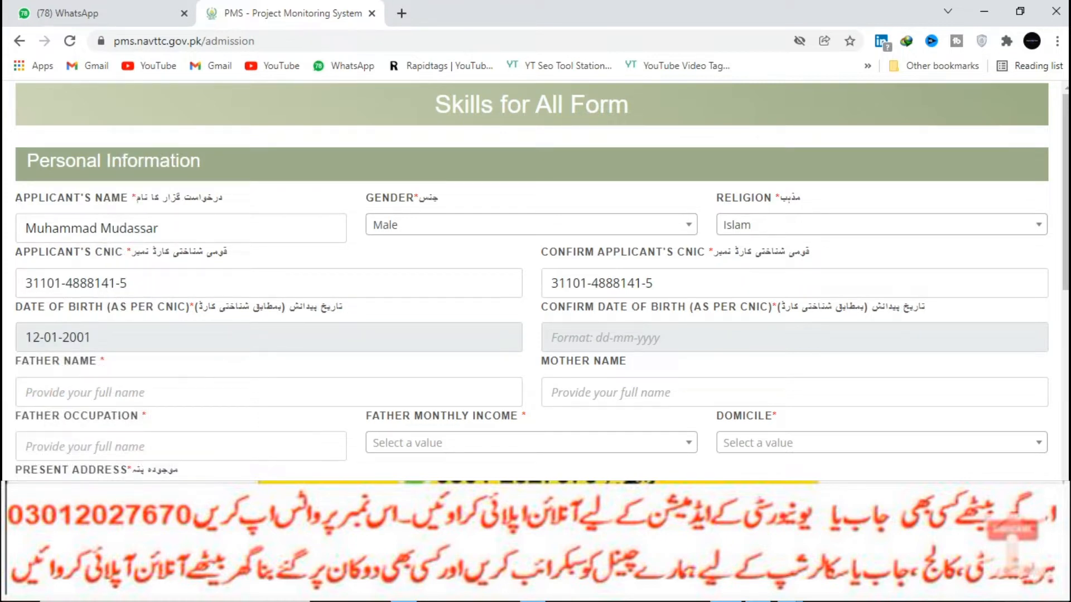
{"action": "left_click", "coordinate": [642, 338]}
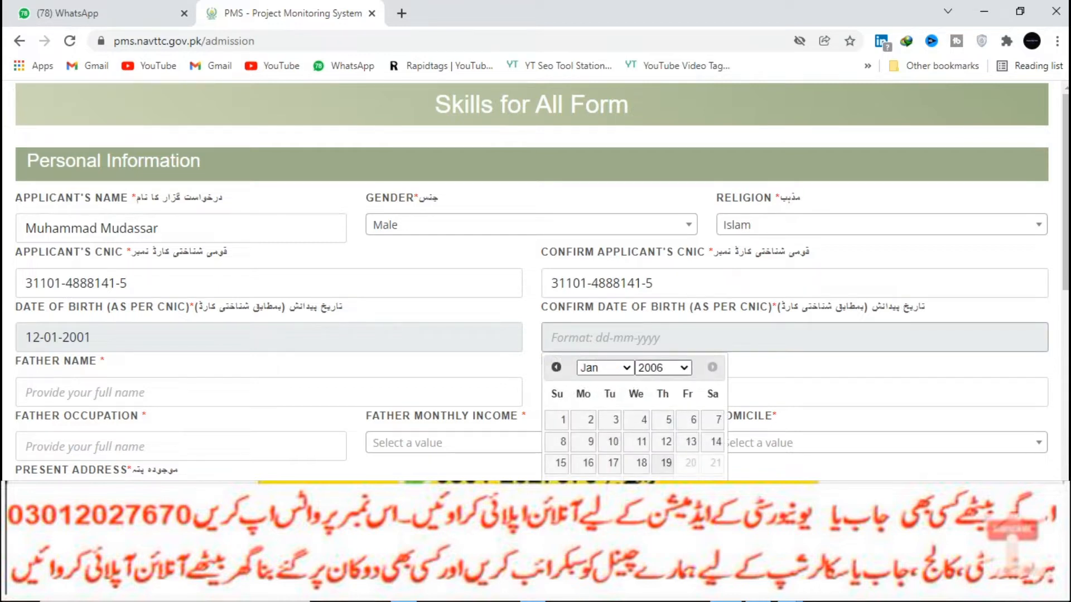
{"action": "left_click", "coordinate": [663, 368]}
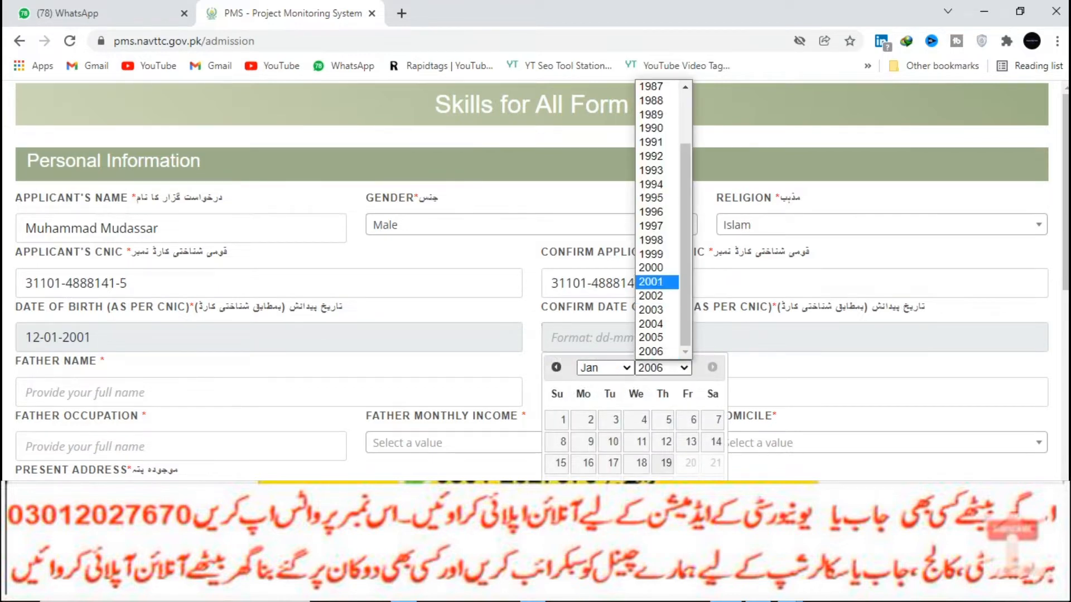
{"action": "left_click", "coordinate": [650, 282]}
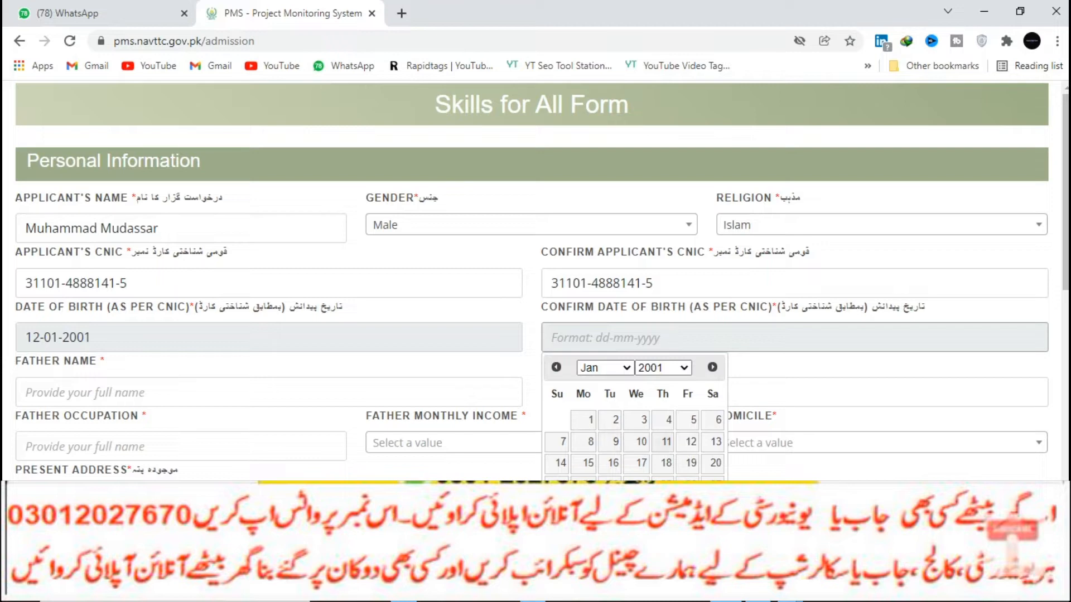
{"action": "left_click", "coordinate": [690, 441]}
{"action": "scroll", "coordinate": [689, 442], "scroll_direction": "down", "scroll_amount": 3}
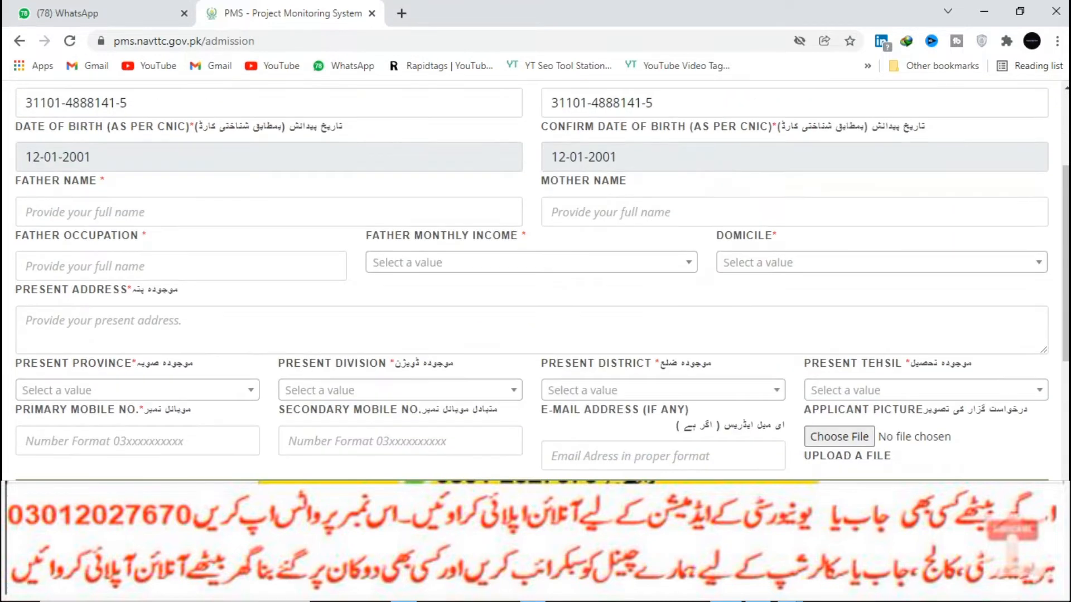
Enter the father's name, the mother's name and the father's occupation.
{"action": "left_click", "coordinate": [167, 212]}
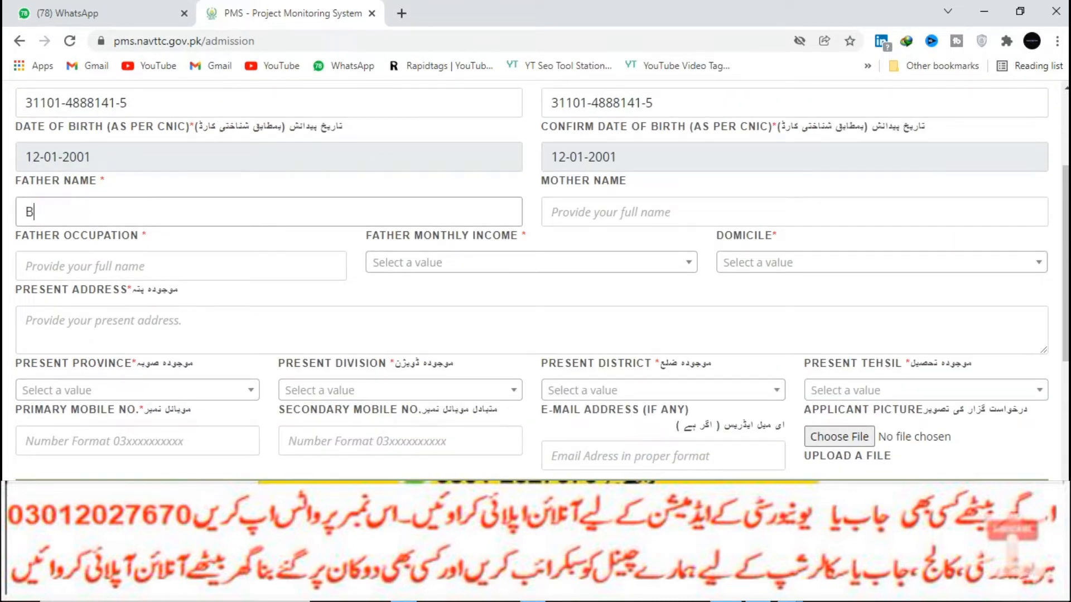
{"action": "key", "text": "Tab"}
{"action": "type", "text": "amaba"}
{"action": "key", "text": "BackSpace"}
{"action": "key", "text": "BackSpace"}
{"action": "type", "text": "na"}
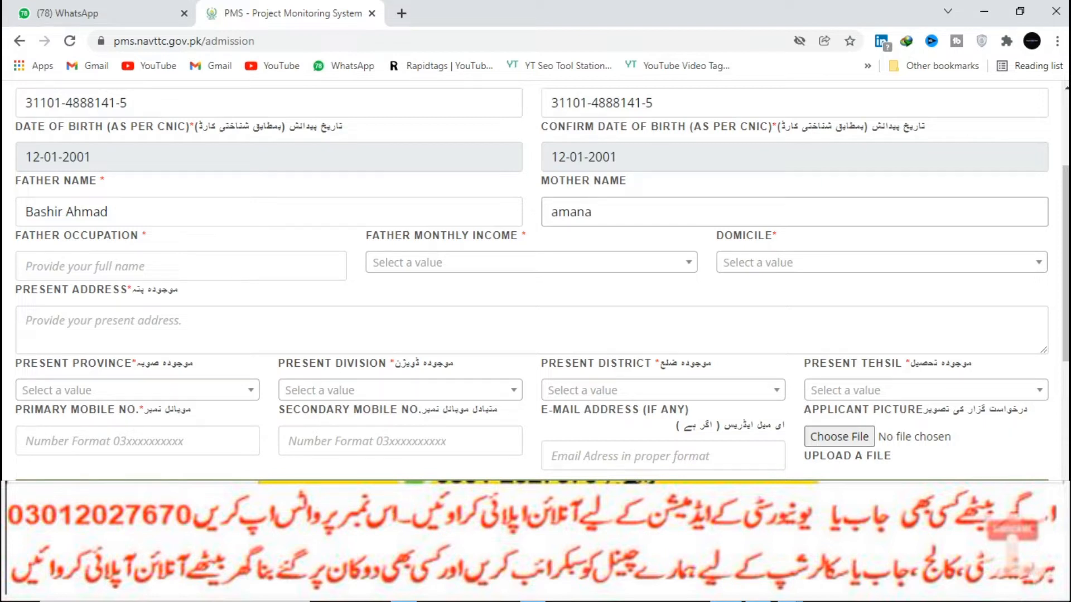
{"action": "key", "text": "Tab"}
{"action": "type", "text": "e"}
{"action": "key", "text": "BackSpace"}
{"action": "type", "text": "bsu"}
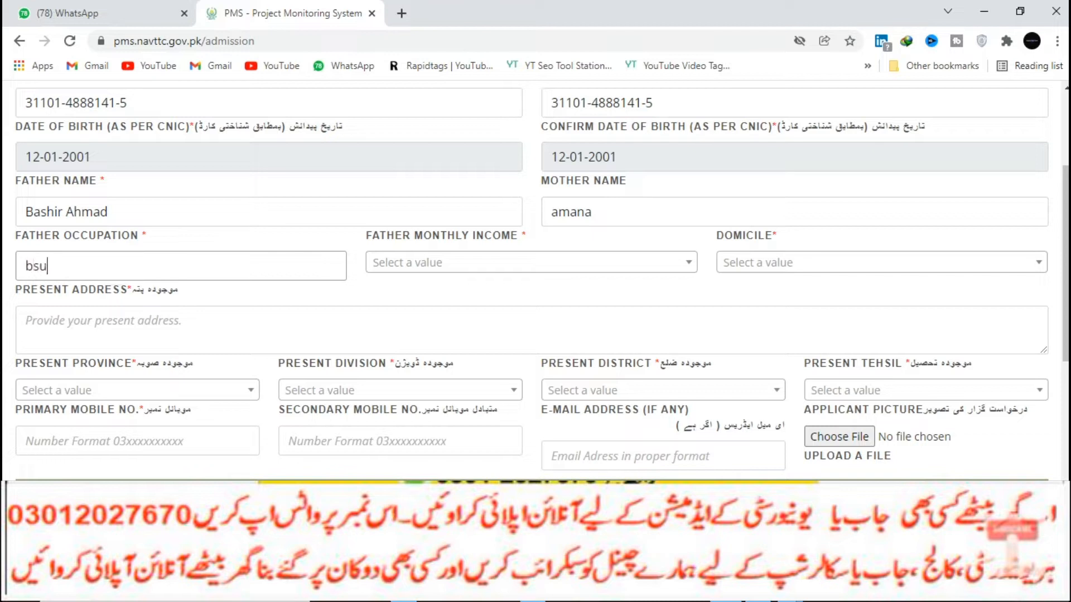
Set father's monthly income to 10,000 to 20,000 and domicile to Bahawalnagar.
{"action": "left_click", "coordinate": [531, 262]}
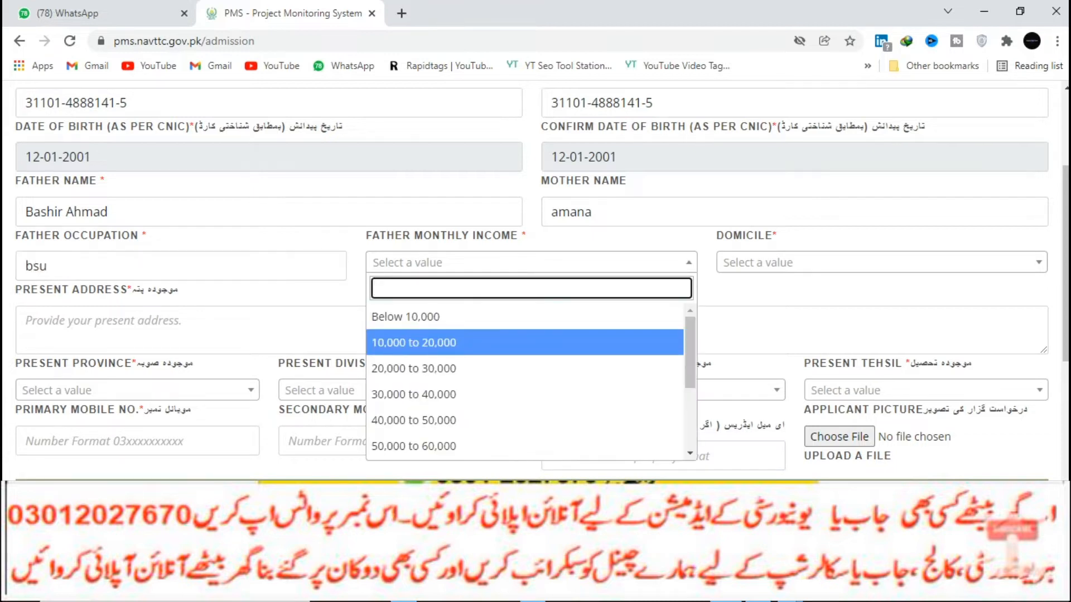
{"action": "left_click", "coordinate": [446, 341]}
{"action": "left_click", "coordinate": [881, 262]}
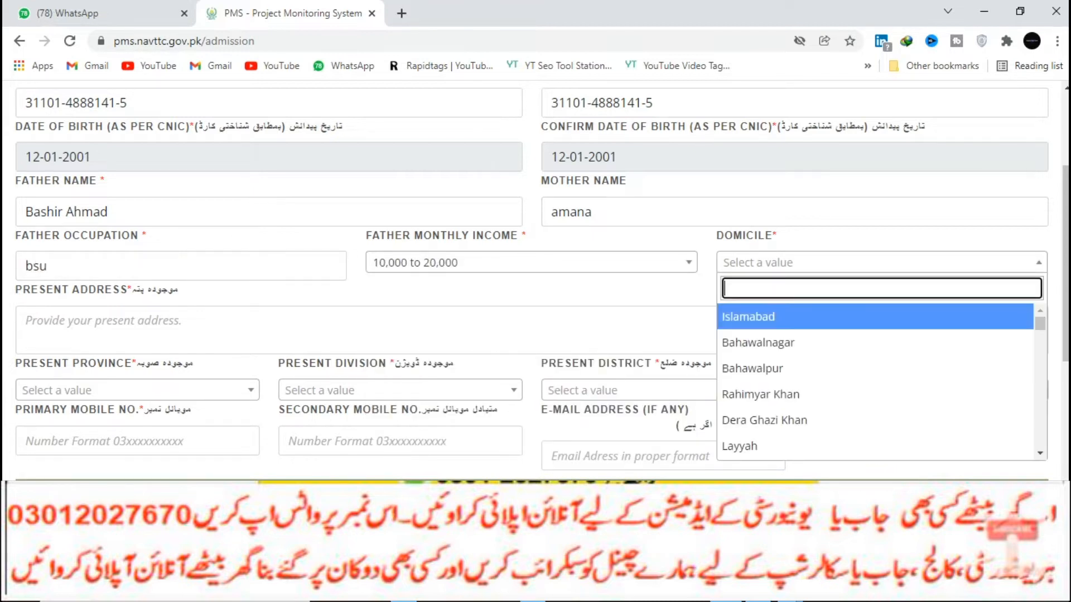
{"action": "left_click", "coordinate": [781, 342]}
{"action": "scroll", "coordinate": [781, 342], "scroll_direction": "down", "scroll_amount": 2}
Enter the present address, with present province Punjab and division Bahawalpur.
{"action": "left_click", "coordinate": [103, 172]}
{"action": "type", "text": "ctn"}
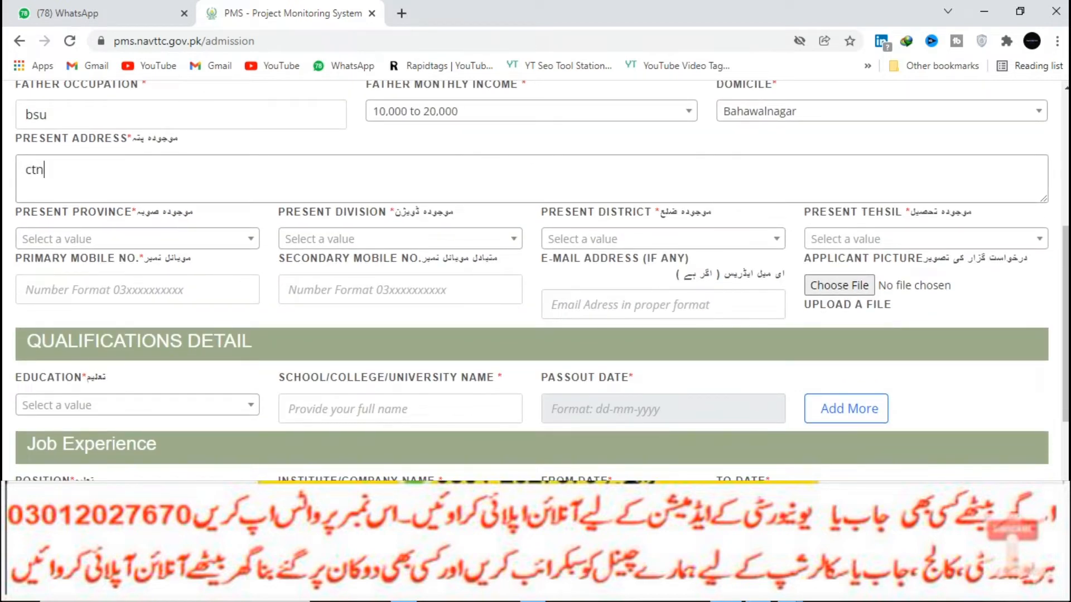
{"action": "left_click", "coordinate": [137, 239]}
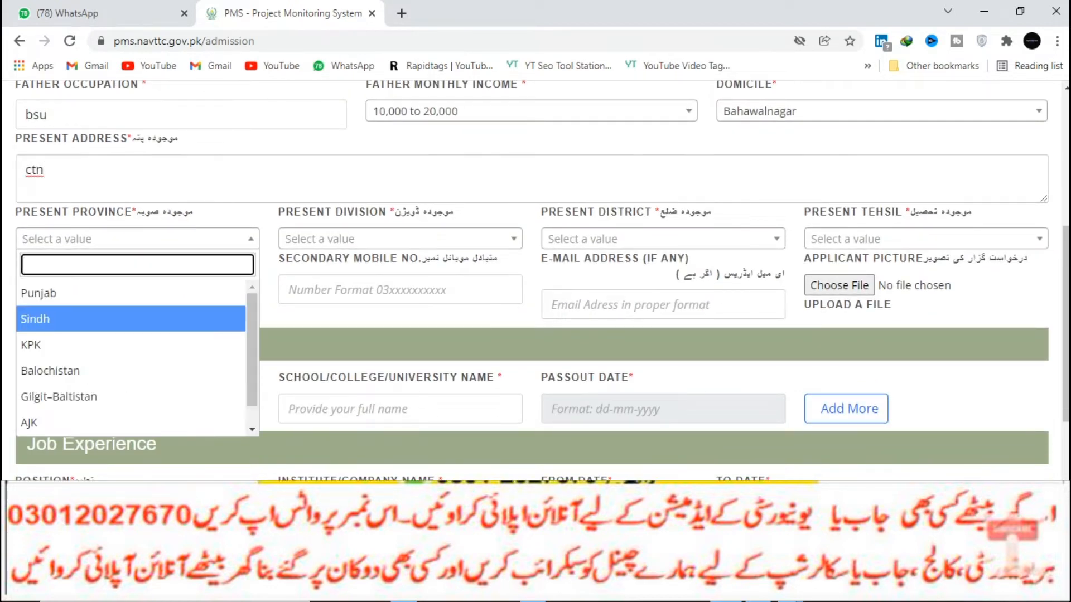
{"action": "left_click", "coordinate": [40, 293]}
{"action": "left_click", "coordinate": [400, 239]}
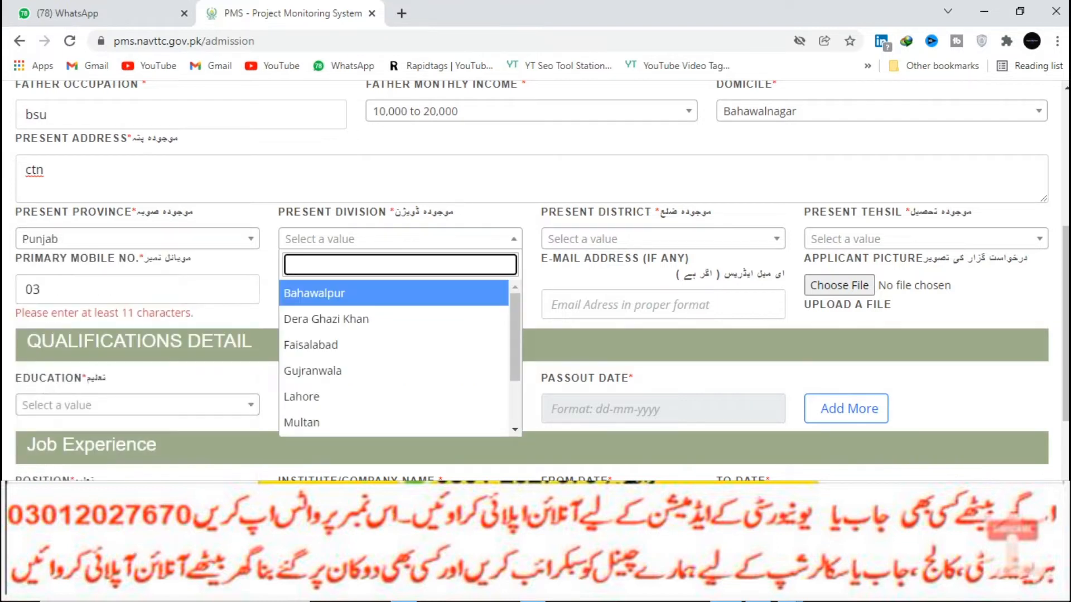
{"action": "left_click", "coordinate": [315, 293]}
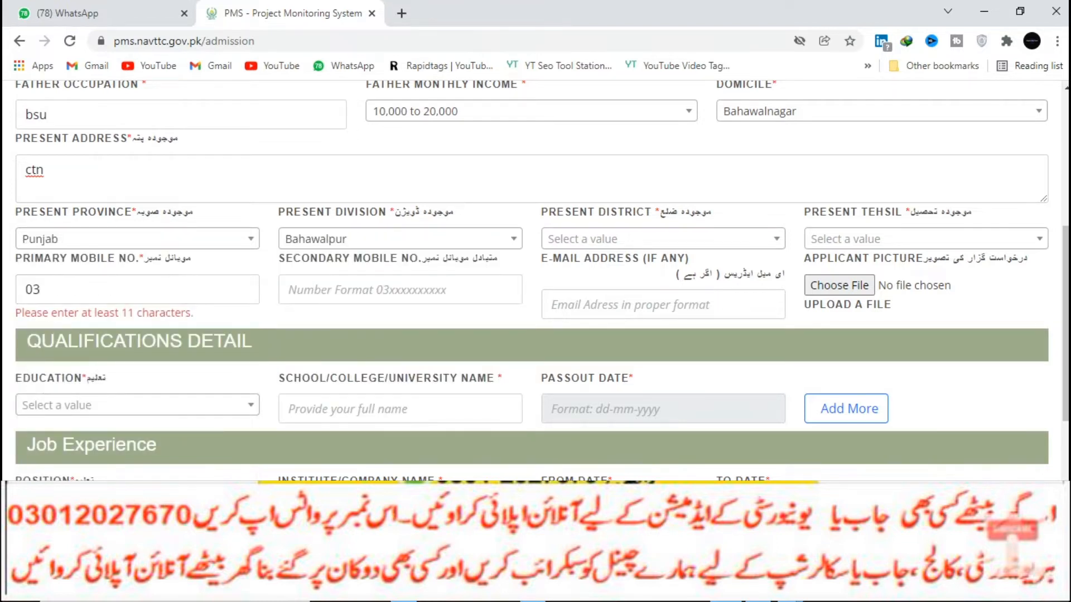
Autofill the mobile number and e-mail, and attach 3_Batch-3-Advertisement-845x684.jpg as the applicant picture.
{"action": "left_click", "coordinate": [137, 290]}
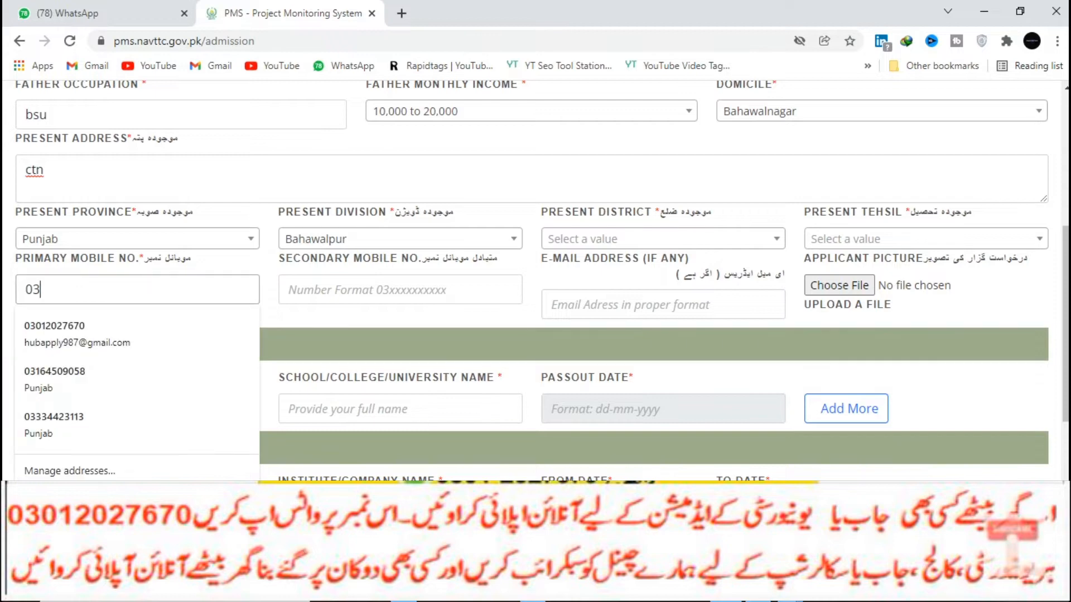
{"action": "left_click", "coordinate": [84, 336]}
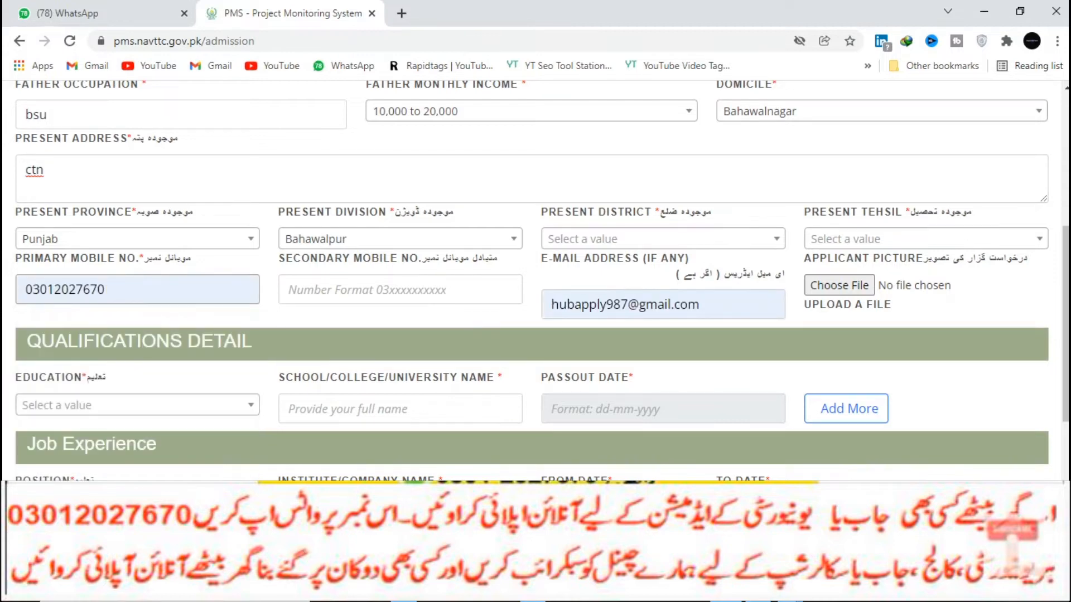
{"action": "left_click", "coordinate": [840, 285]}
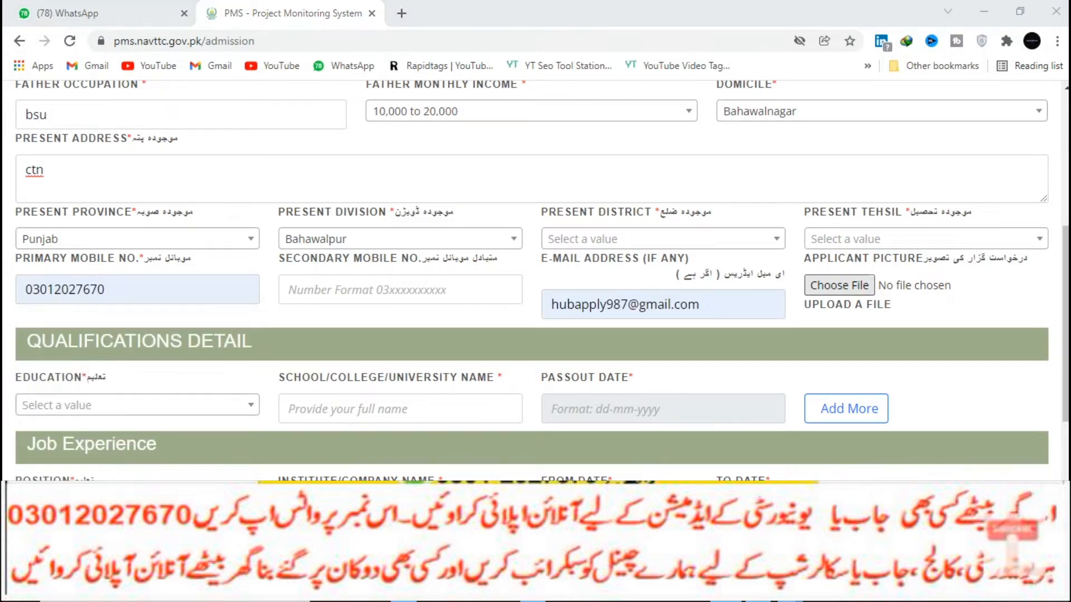
{"action": "left_click", "coordinate": [368, 254]}
{"action": "left_click", "coordinate": [397, 351]}
Select Bachelors Degree (4 Years) as education and enter COMSATS UNI as the institution.
{"action": "scroll", "coordinate": [535, 279], "scroll_direction": "down", "scroll_amount": 3}
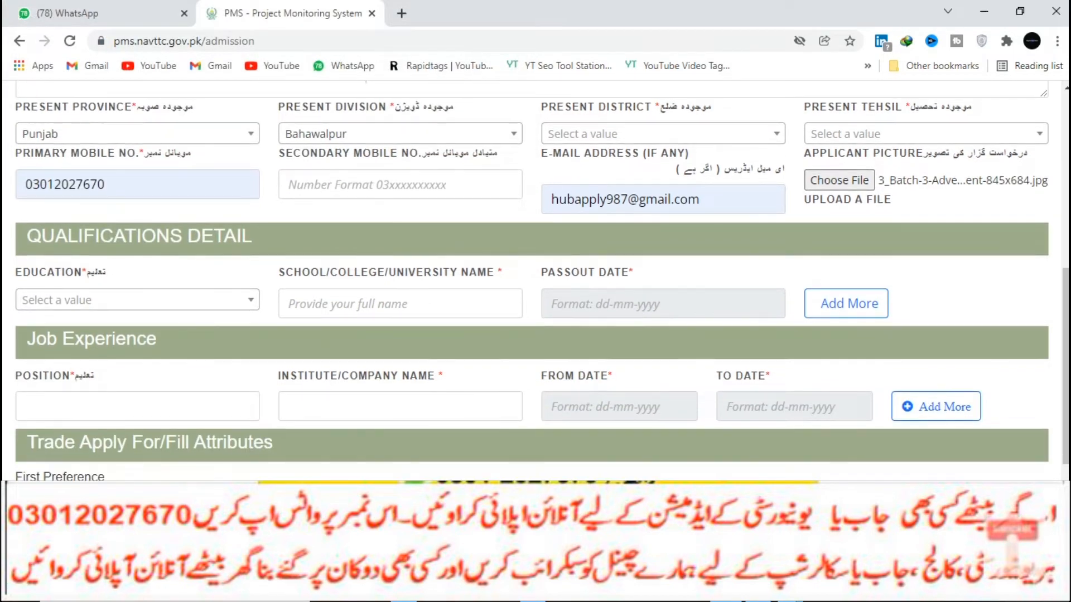
{"action": "left_click", "coordinate": [137, 300]}
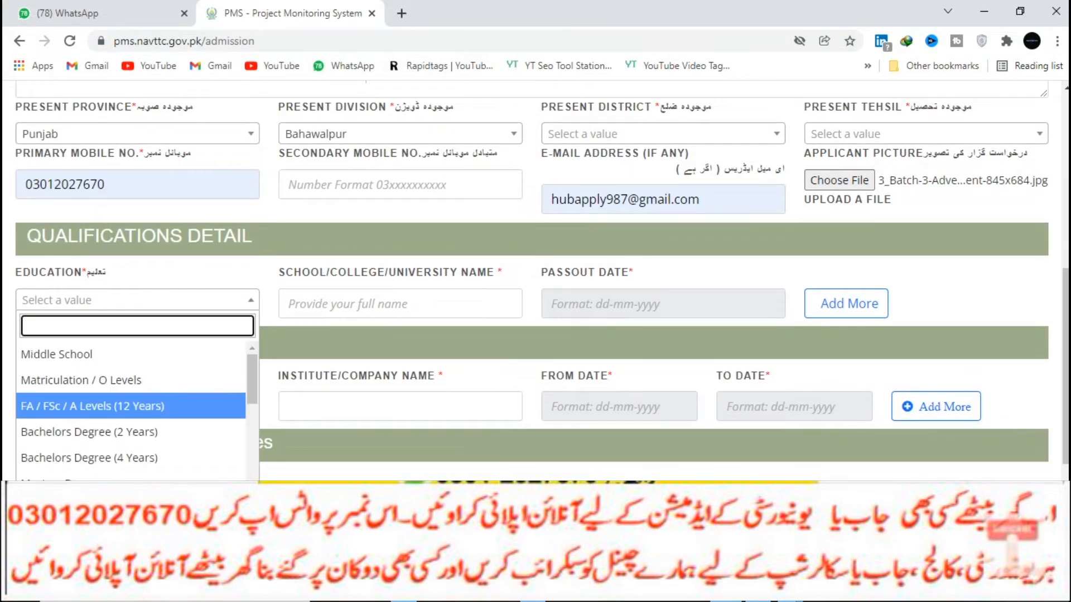
{"action": "key", "text": "Down"}
{"action": "key", "text": "Return"}
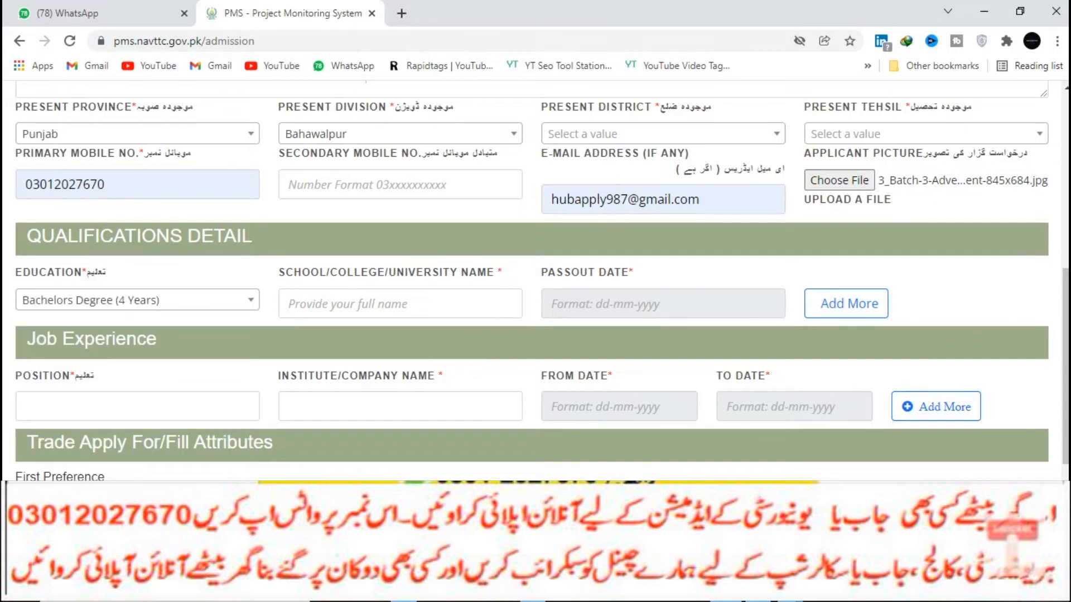
{"action": "left_click", "coordinate": [400, 304]}
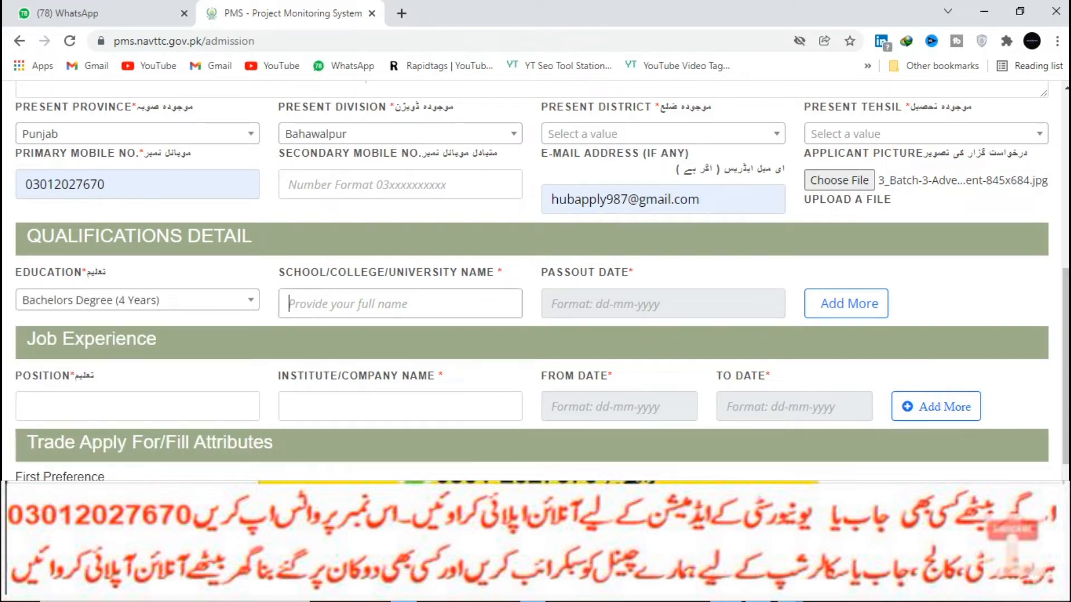
{"action": "type", "text": "COMSATS UNI"}
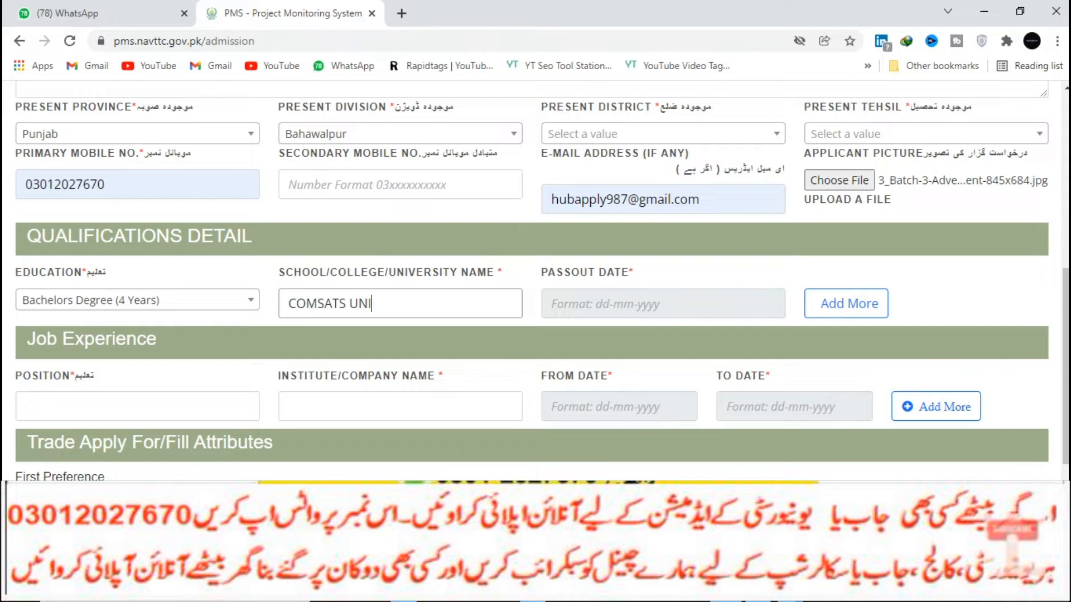
Set the passout date to 15-09-2021.
{"action": "left_click", "coordinate": [600, 305]}
{"action": "left_click", "coordinate": [663, 334]}
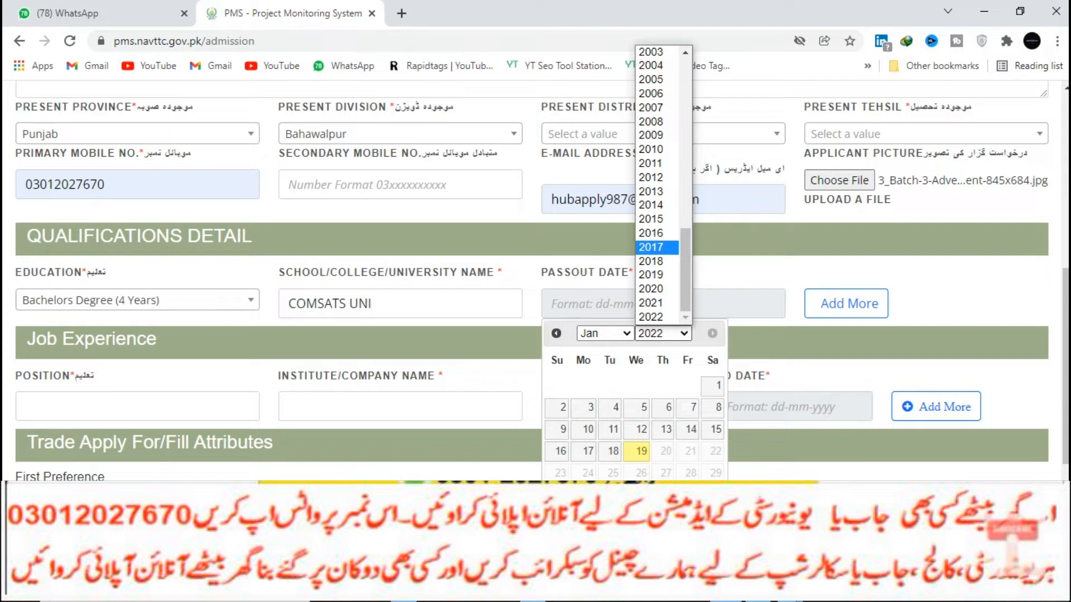
{"action": "left_click", "coordinate": [651, 303]}
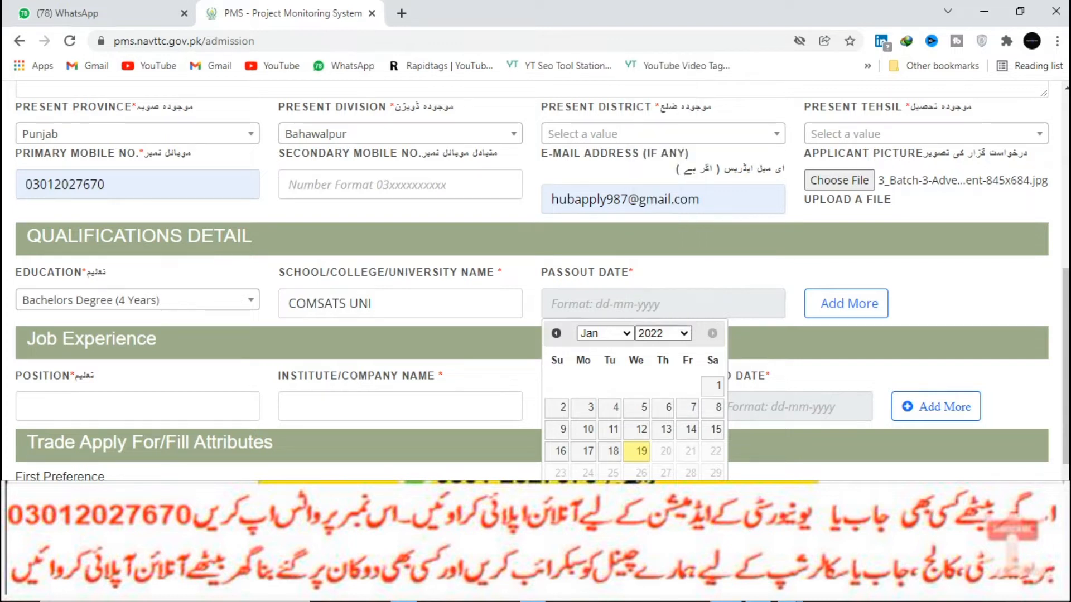
{"action": "left_click", "coordinate": [605, 334]}
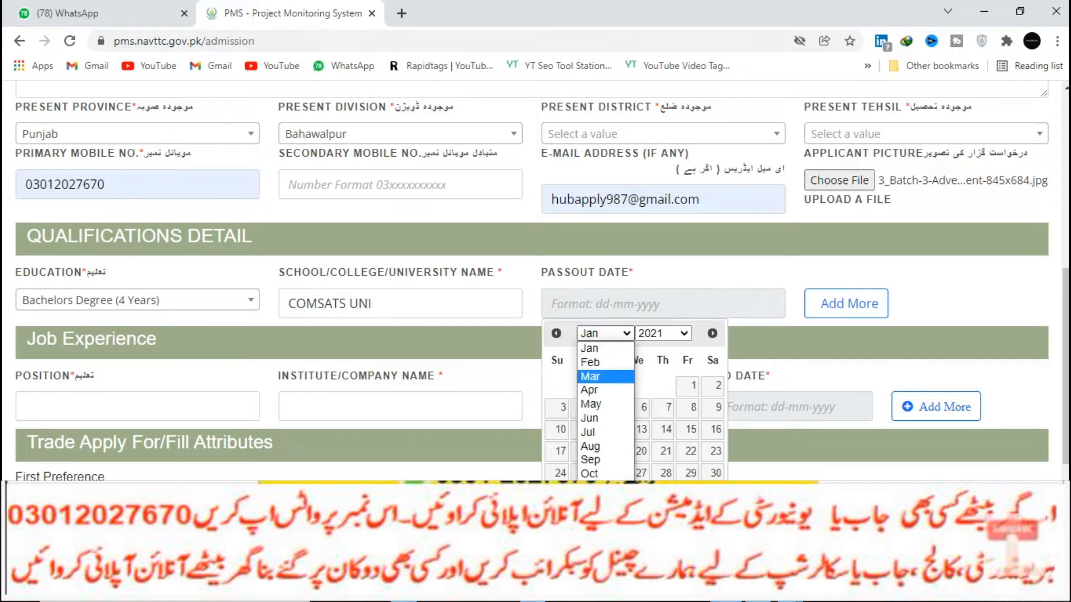
{"action": "left_click", "coordinate": [590, 460]}
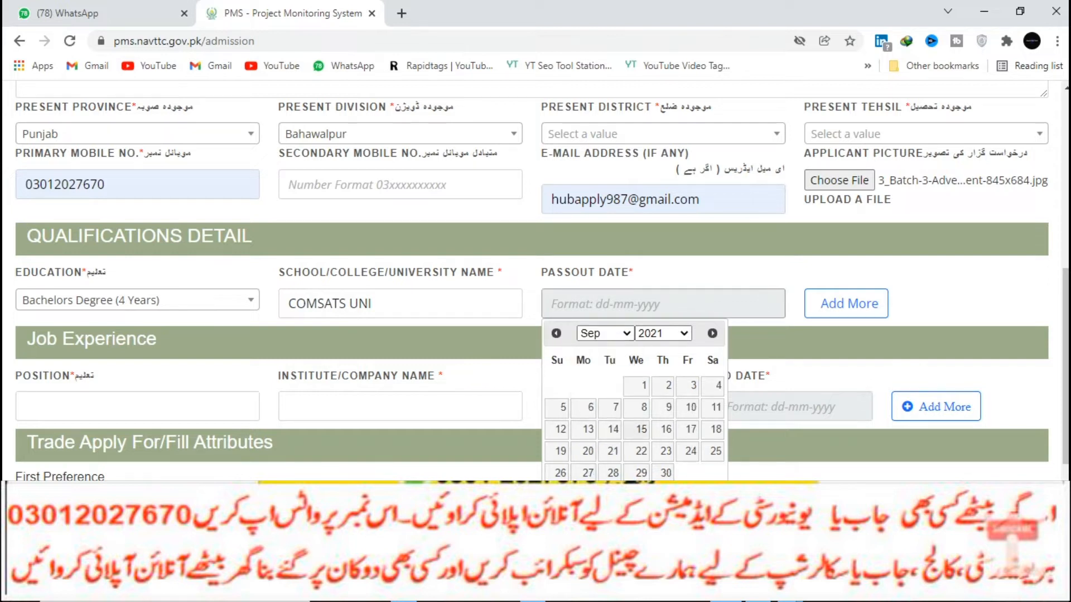
{"action": "left_click", "coordinate": [691, 429]}
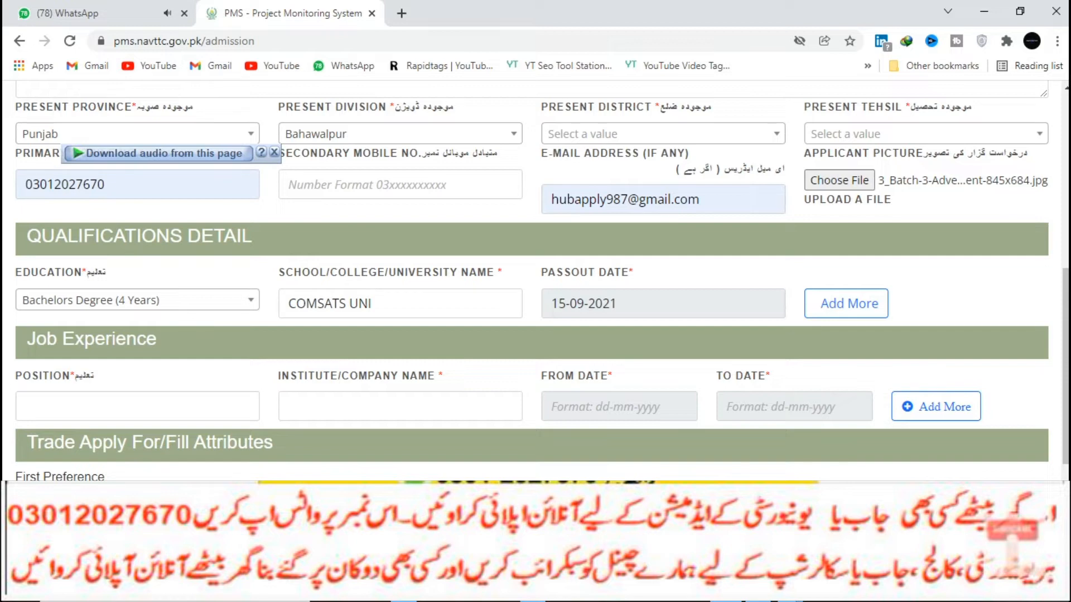
{"action": "scroll", "coordinate": [530, 279], "scroll_direction": "down", "scroll_amount": 3}
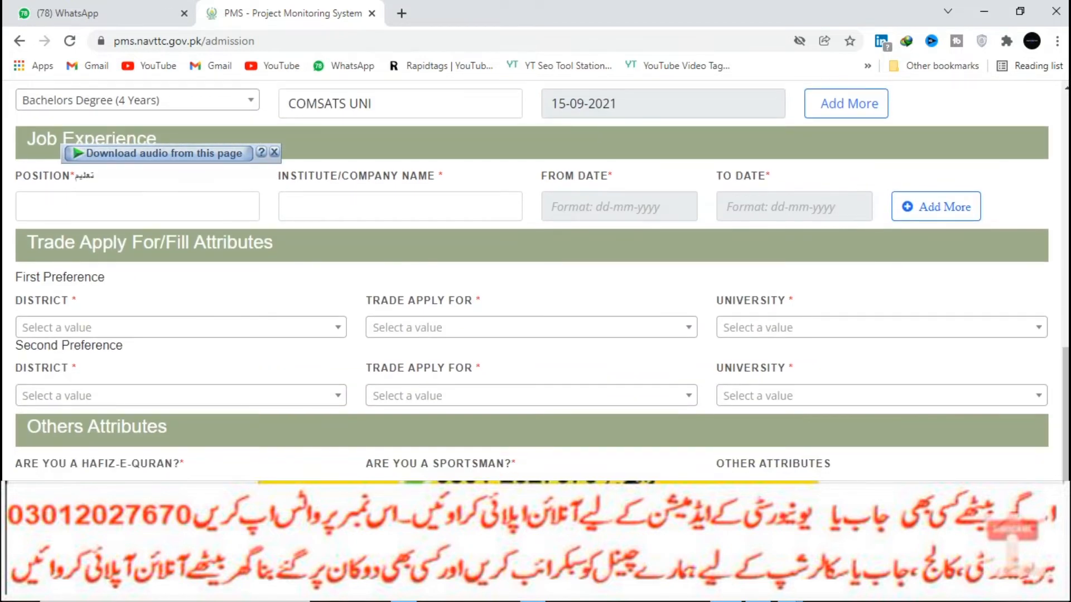
Set first-preference district to Bahawalnagar, trying Dairy Farm Manager at Government ParaVeterinary School Haroonabad.
{"action": "left_click", "coordinate": [181, 327]}
{"action": "left_click", "coordinate": [112, 406]}
{"action": "scroll", "coordinate": [180, 390], "scroll_direction": "down", "scroll_amount": 1}
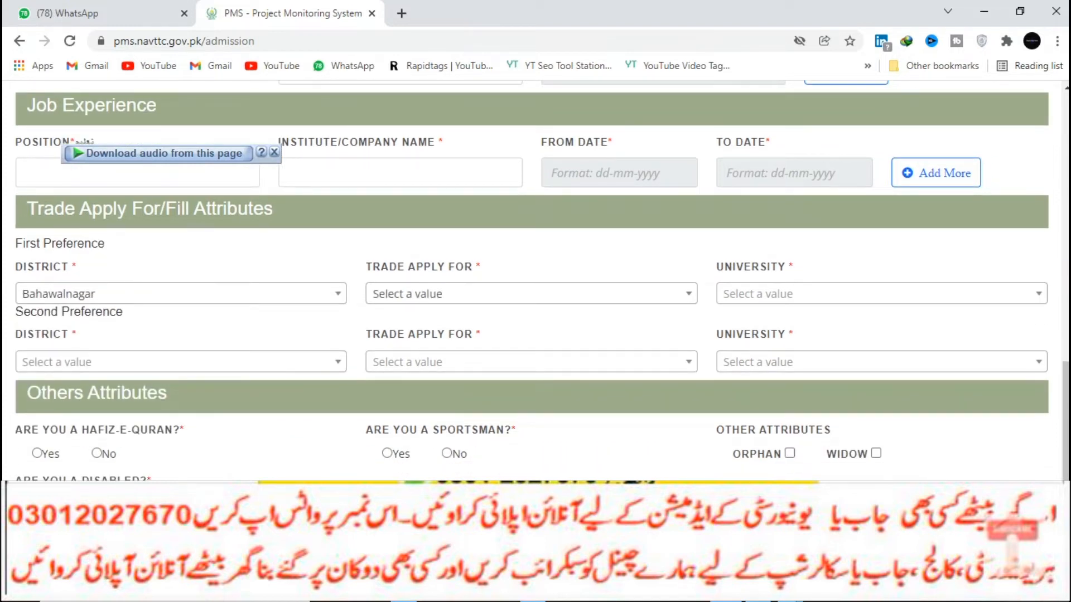
{"action": "left_click", "coordinate": [531, 294]}
{"action": "scroll", "coordinate": [527, 398], "scroll_direction": "down", "scroll_amount": 2}
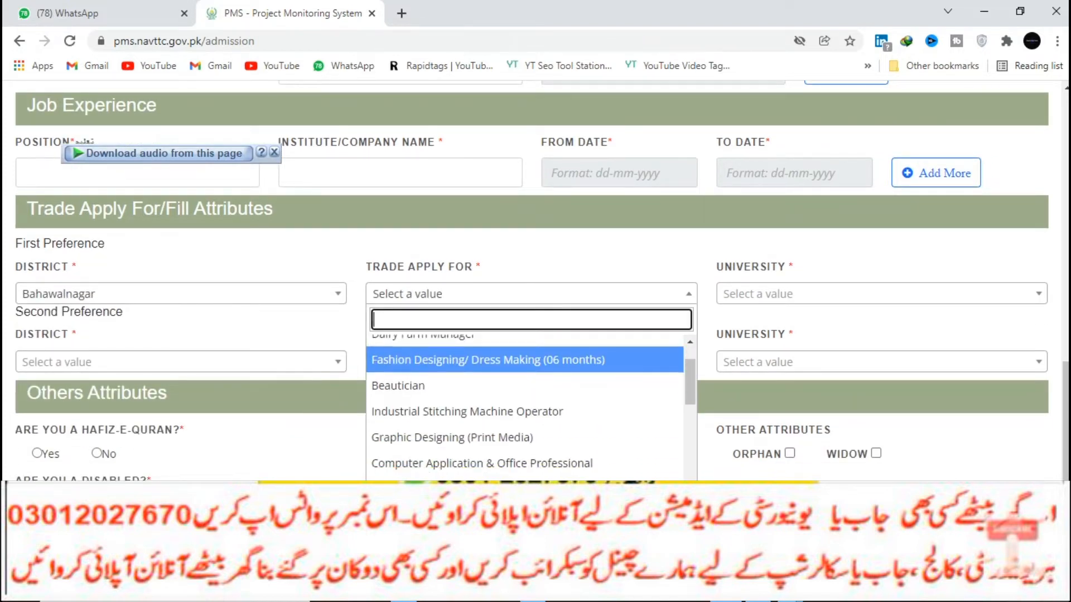
{"action": "scroll", "coordinate": [527, 374], "scroll_direction": "up", "scroll_amount": 2}
{"action": "left_click", "coordinate": [527, 374]}
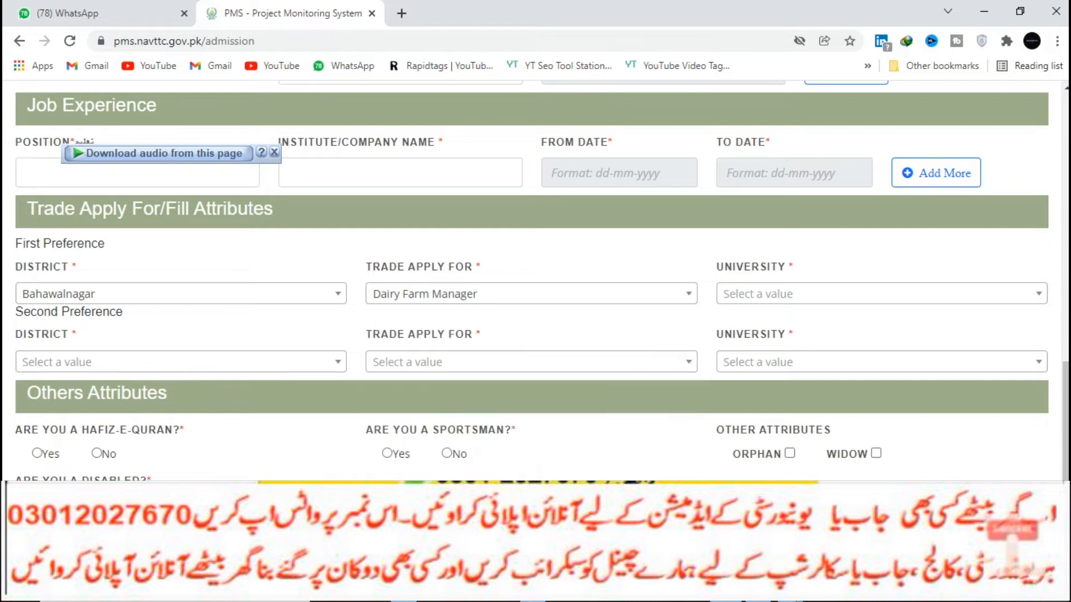
{"action": "left_click", "coordinate": [881, 294]}
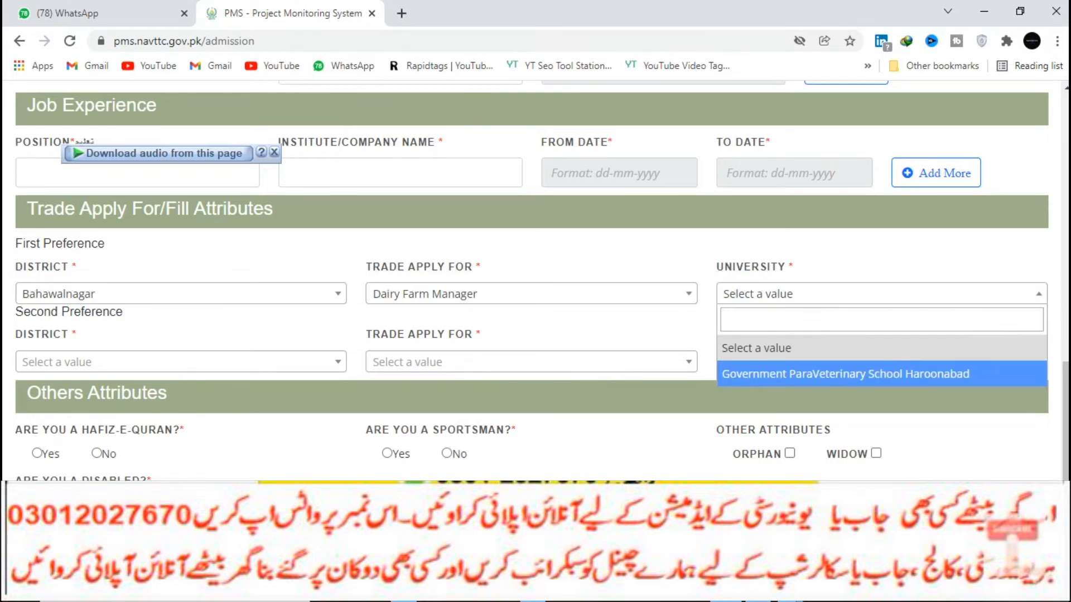
{"action": "key", "text": "Return"}
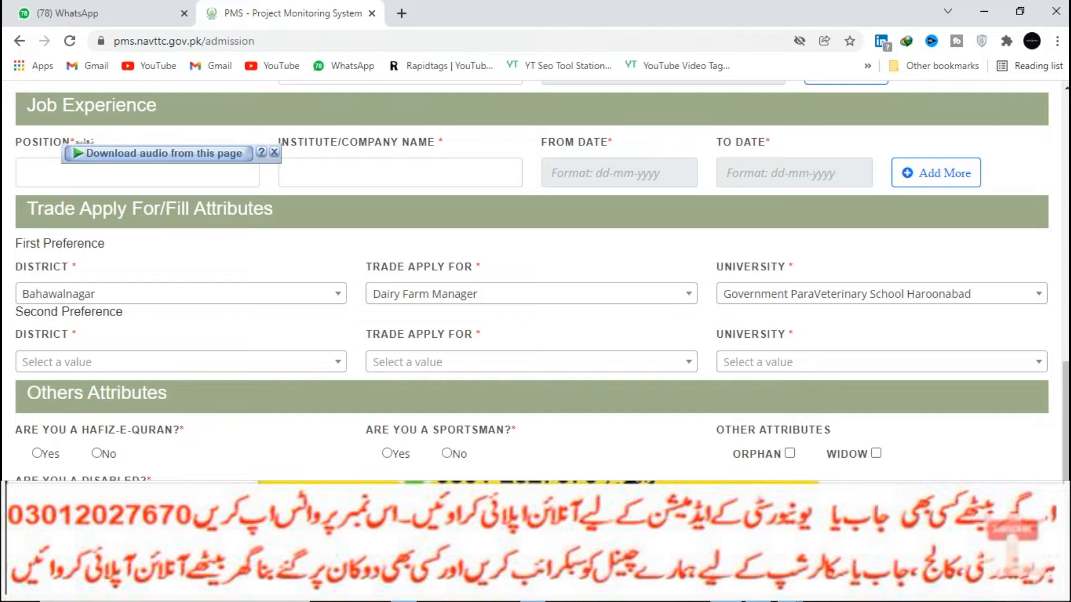
Change the first-preference trade to Fashion Designing/ Dress Making (06 months) at Fort Group Of Colleges.
{"action": "left_click", "coordinate": [531, 294]}
{"action": "left_click", "coordinate": [513, 399]}
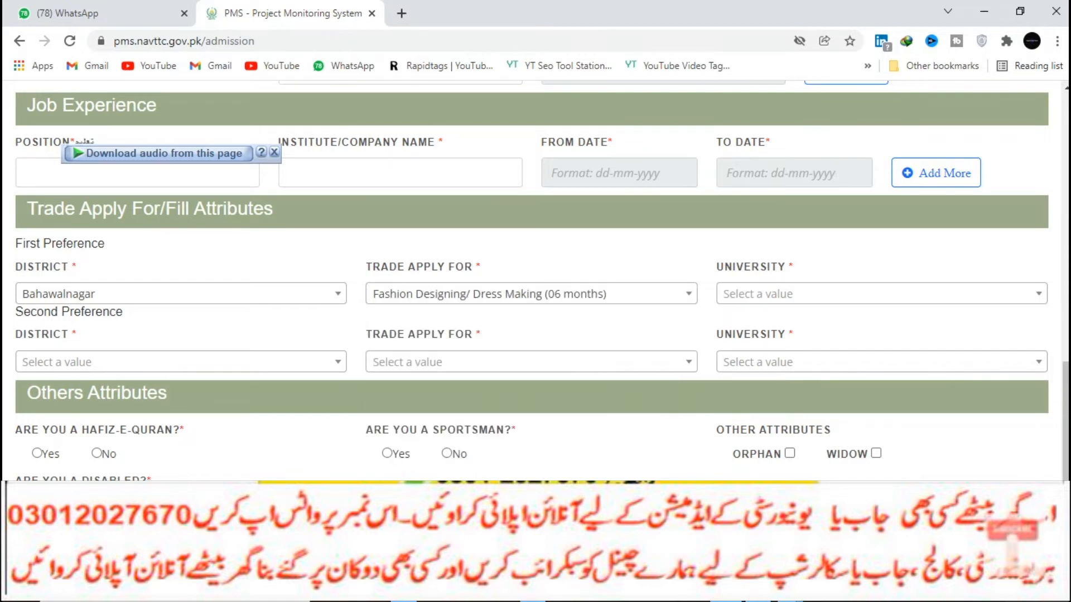
{"action": "left_click", "coordinate": [882, 294]}
{"action": "key", "text": "Down"}
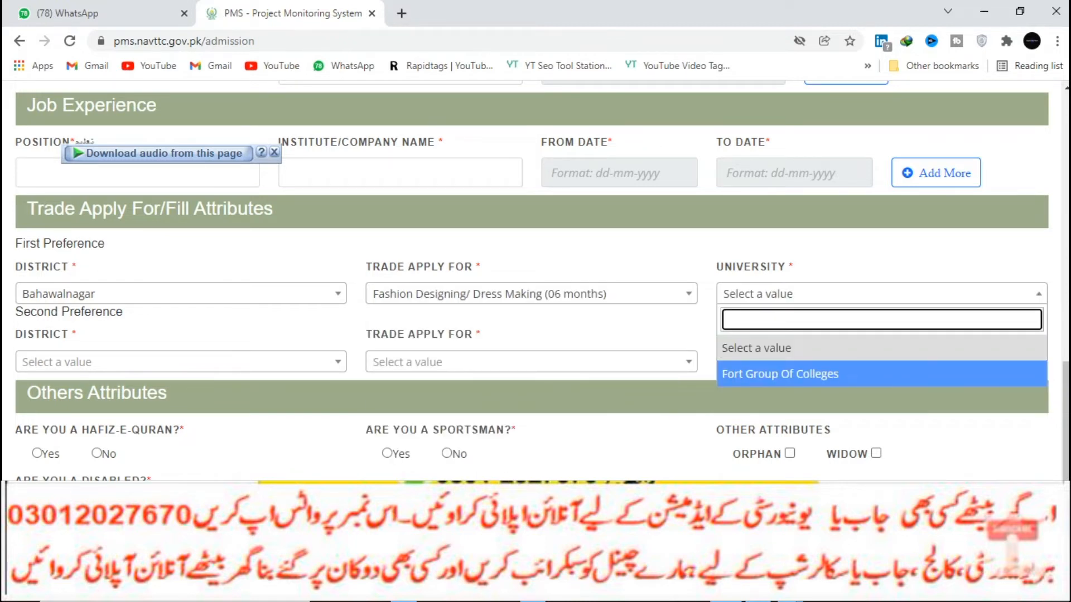
{"action": "key", "text": "Return"}
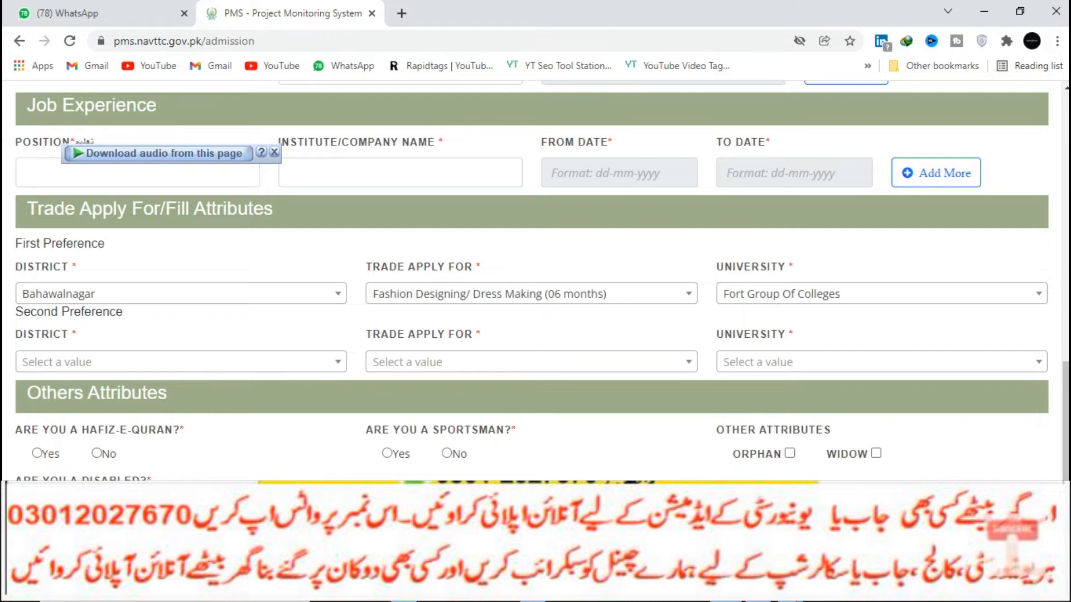
Try Artificial Insemination as first-preference trade, but its university list stays empty.
{"action": "left_click", "coordinate": [531, 294]}
{"action": "scroll", "coordinate": [524, 433], "scroll_direction": "down", "scroll_amount": 2}
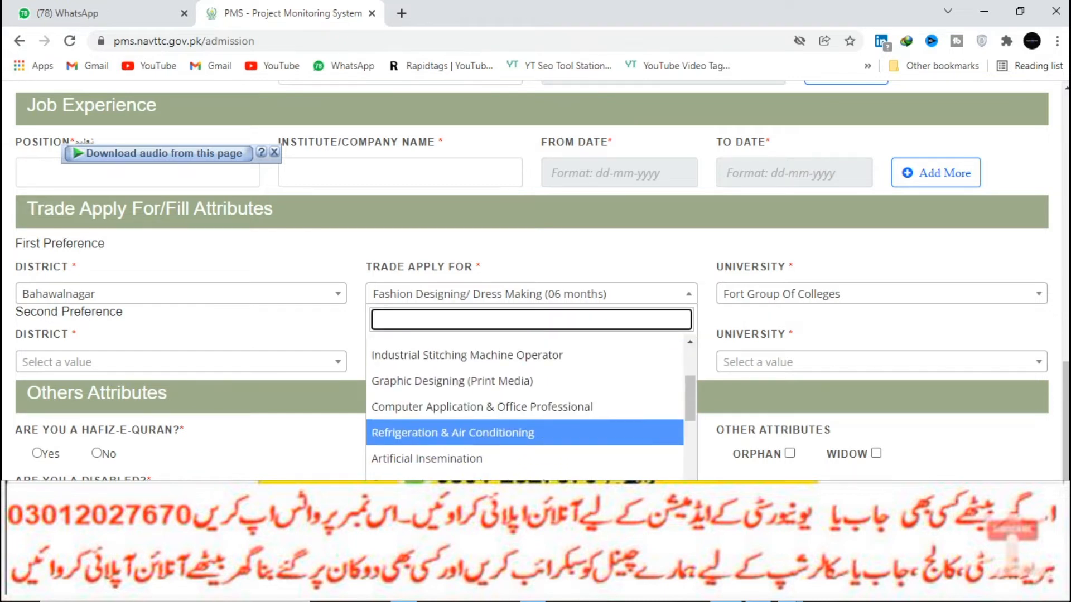
{"action": "scroll", "coordinate": [525, 424], "scroll_direction": "down", "scroll_amount": 1}
{"action": "left_click", "coordinate": [525, 423]}
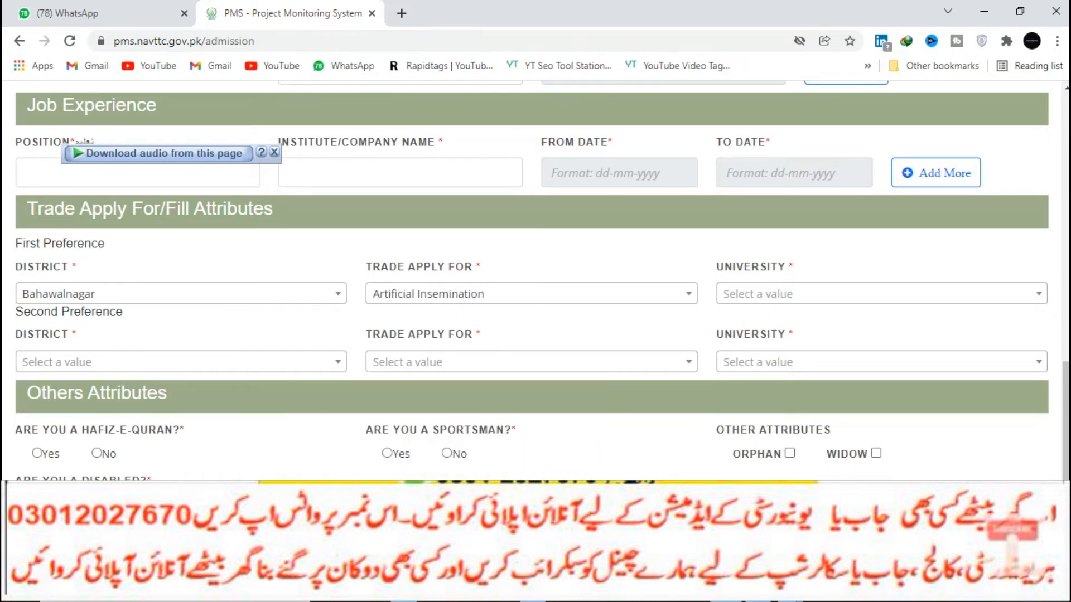
{"action": "left_click", "coordinate": [881, 294]}
{"action": "left_click", "coordinate": [882, 294]}
{"action": "left_click", "coordinate": [882, 294]}
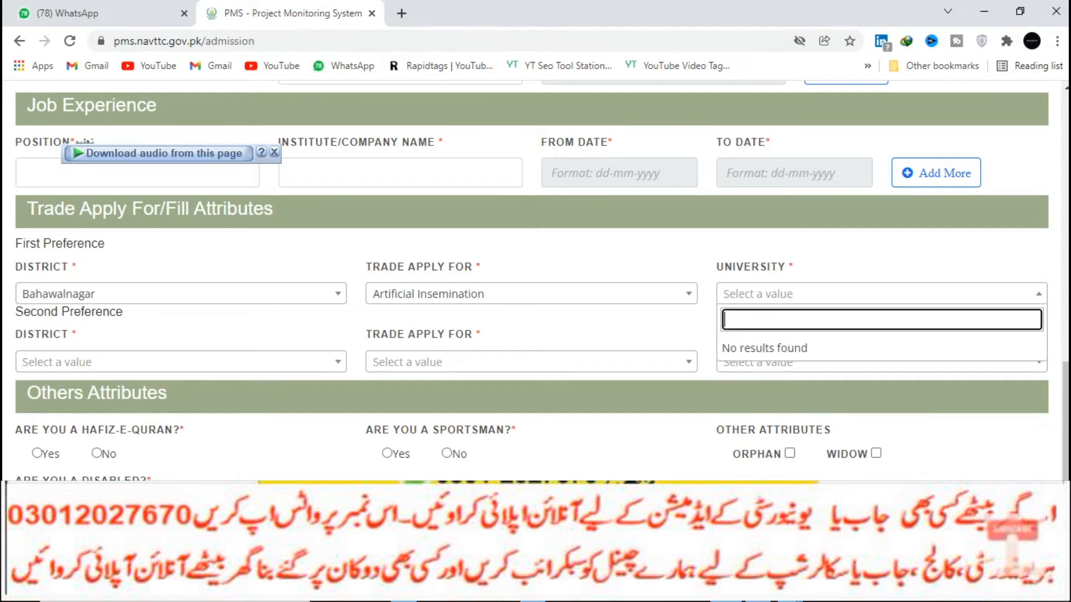
{"action": "left_click", "coordinate": [881, 294]}
{"action": "left_click", "coordinate": [881, 294]}
{"action": "left_click", "coordinate": [881, 294]}
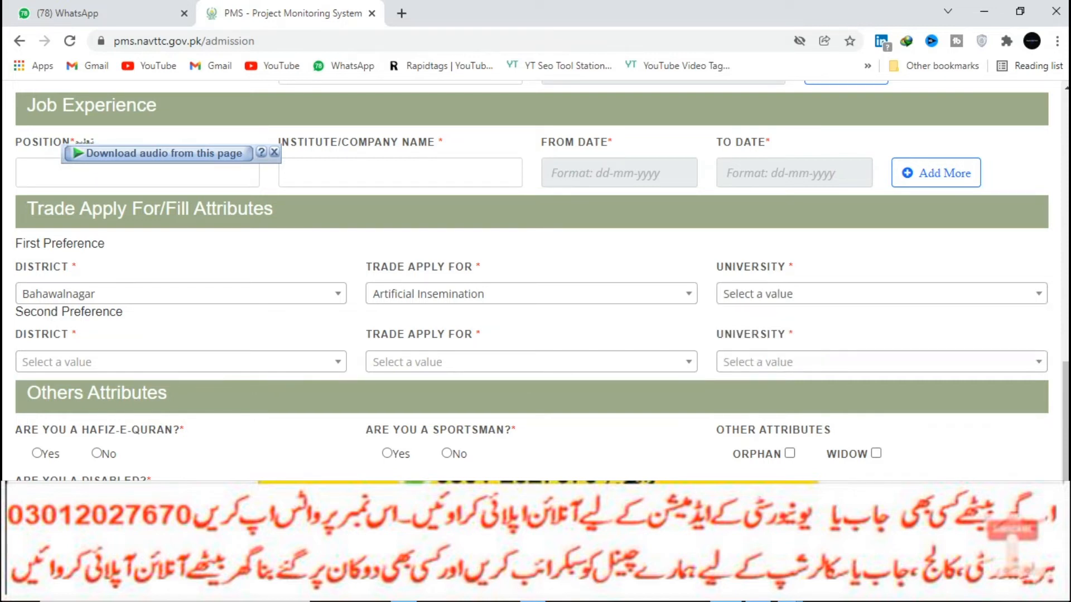
{"action": "left_click", "coordinate": [881, 294]}
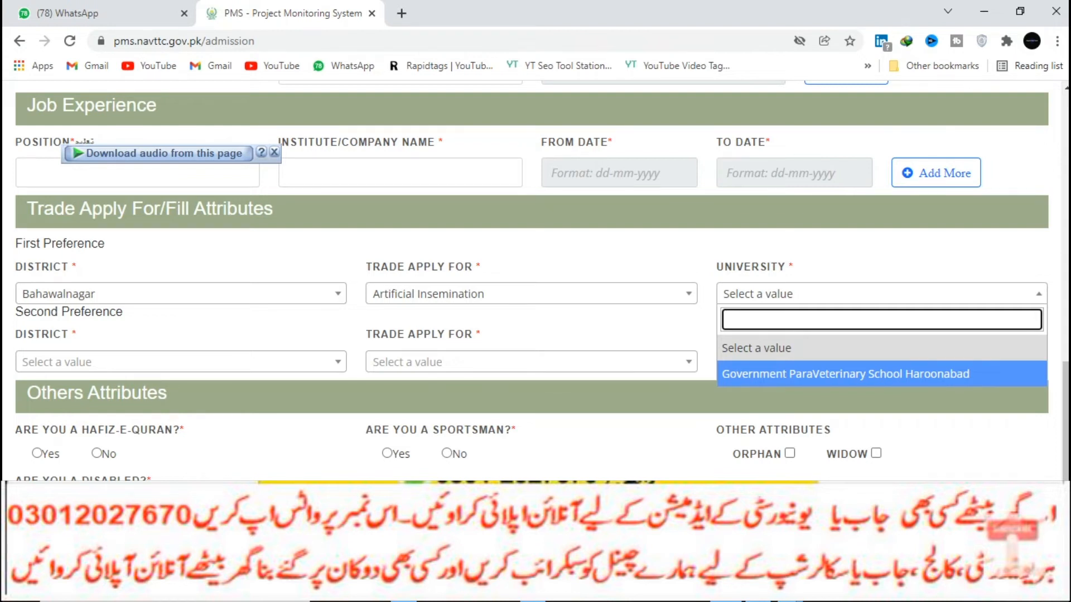
Settle on Advance Survey (Civil Quantity) Techniques at Ittefaq college of Technology; second-preference district Bahawalnagar.
{"action": "left_click", "coordinate": [531, 294]}
{"action": "scroll", "coordinate": [528, 351], "scroll_direction": "down", "scroll_amount": 1}
{"action": "scroll", "coordinate": [524, 418], "scroll_direction": "down", "scroll_amount": 1}
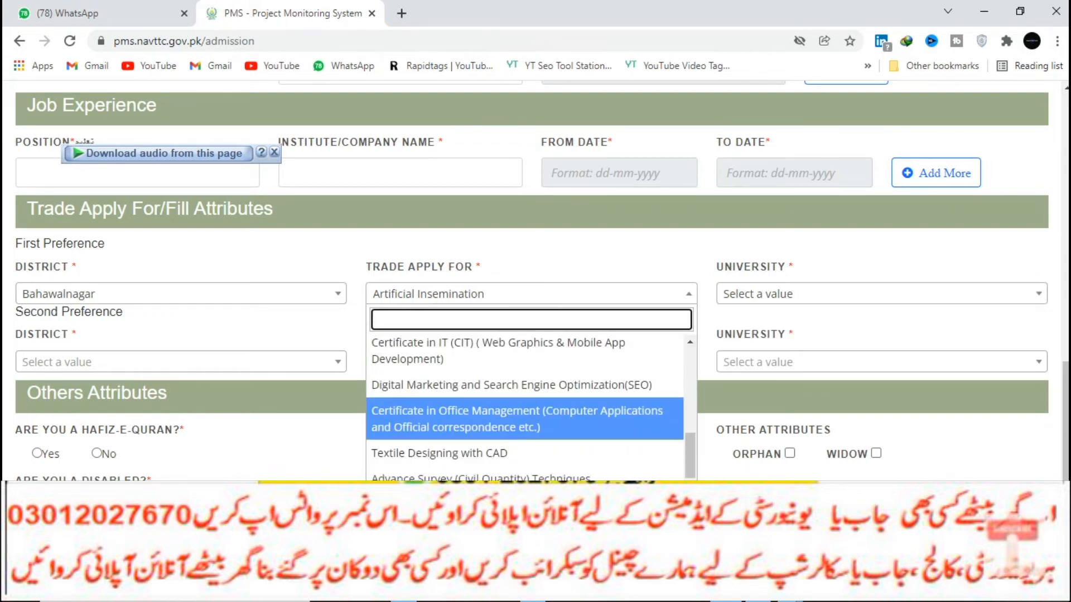
{"action": "left_click", "coordinate": [481, 477]}
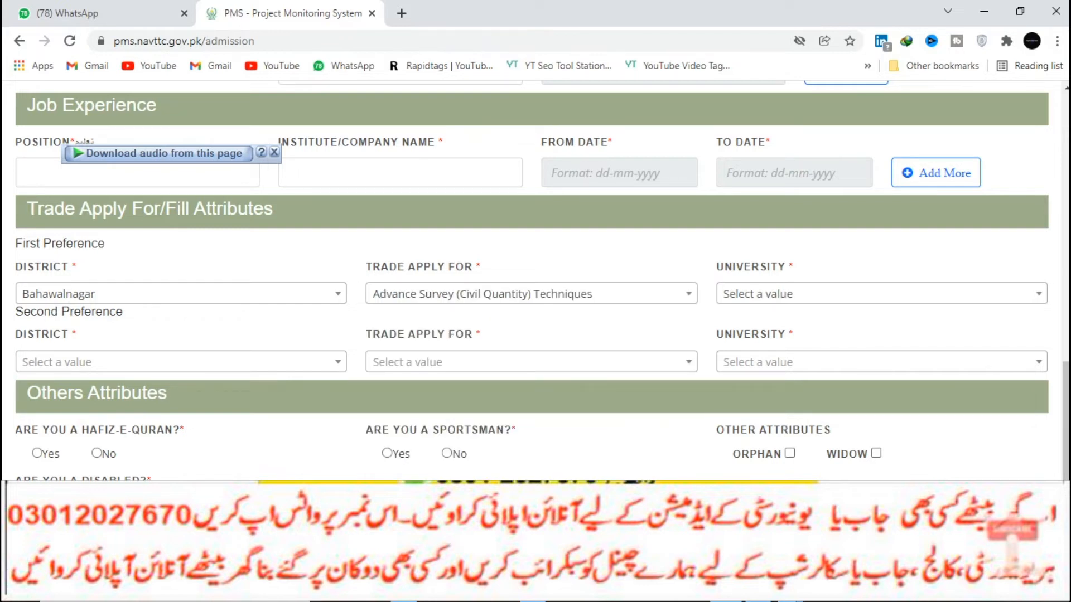
{"action": "left_click", "coordinate": [881, 294]}
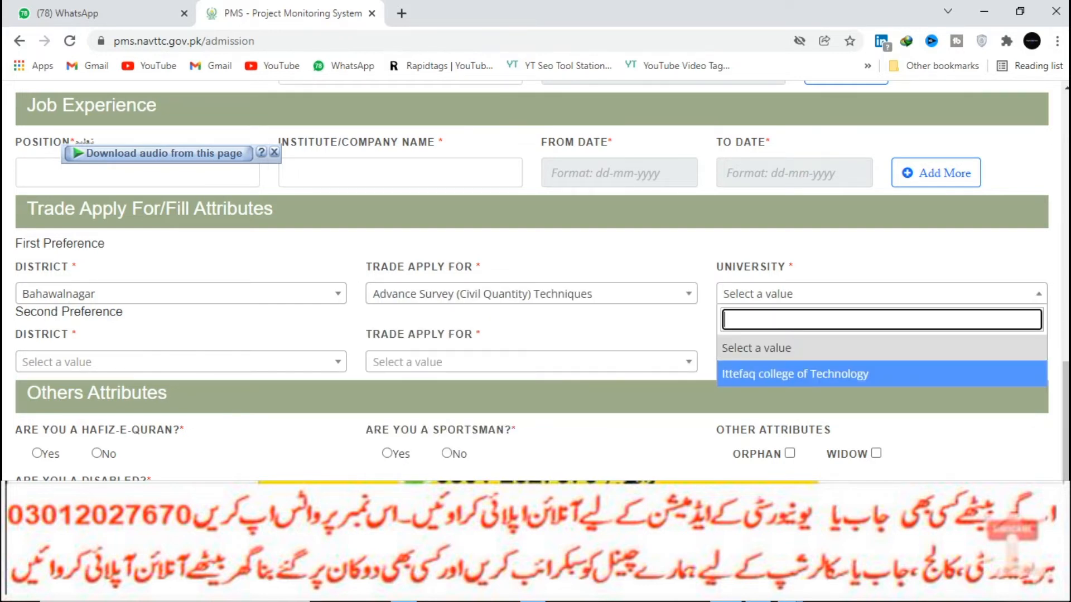
{"action": "left_click", "coordinate": [795, 375]}
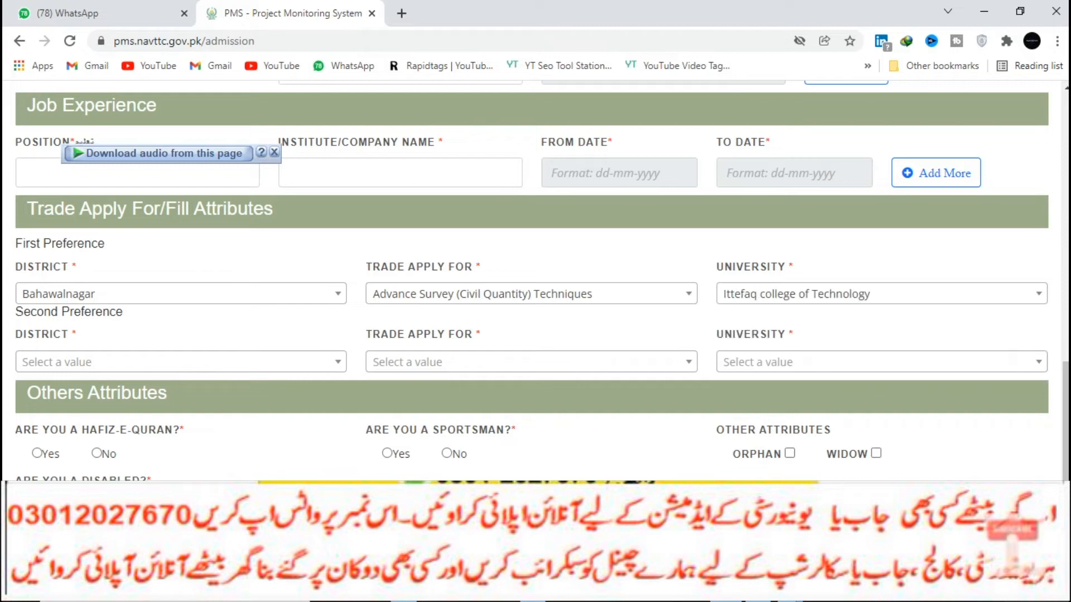
{"action": "left_click", "coordinate": [181, 362]}
{"action": "left_click", "coordinate": [95, 442]}
Choose Refrigeration & Air Conditioning at VOCATIONAL TRAINING INSTITUTE CHISHTIAN as the second preference.
{"action": "left_click", "coordinate": [531, 362]}
{"action": "left_click", "coordinate": [532, 362]}
{"action": "left_click", "coordinate": [532, 362]}
{"action": "left_click", "coordinate": [531, 362]}
{"action": "left_click", "coordinate": [531, 362]}
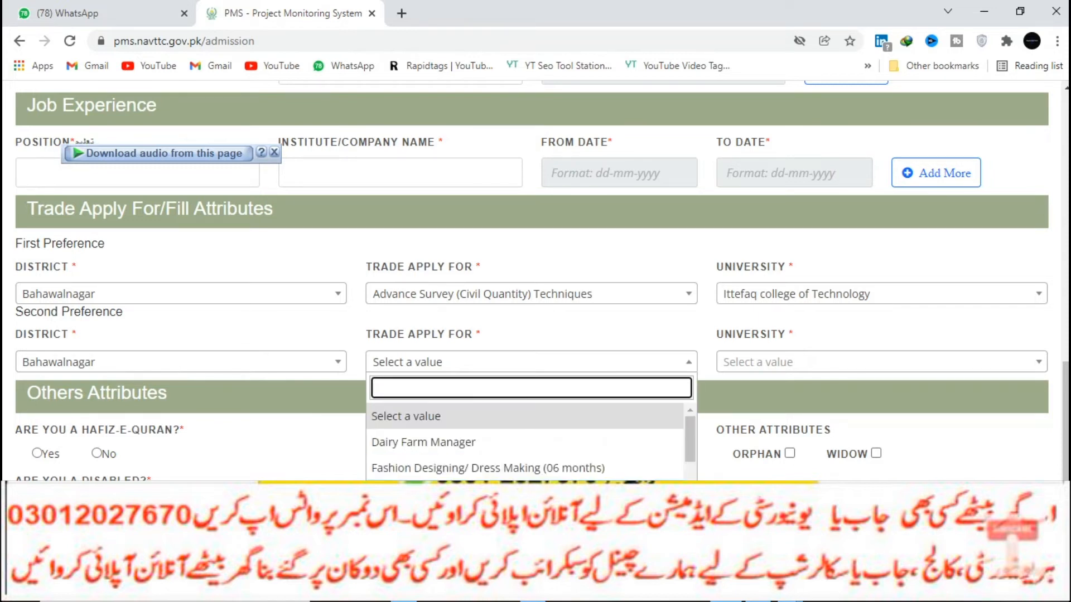
{"action": "scroll", "coordinate": [526, 474], "scroll_direction": "down", "scroll_amount": 2}
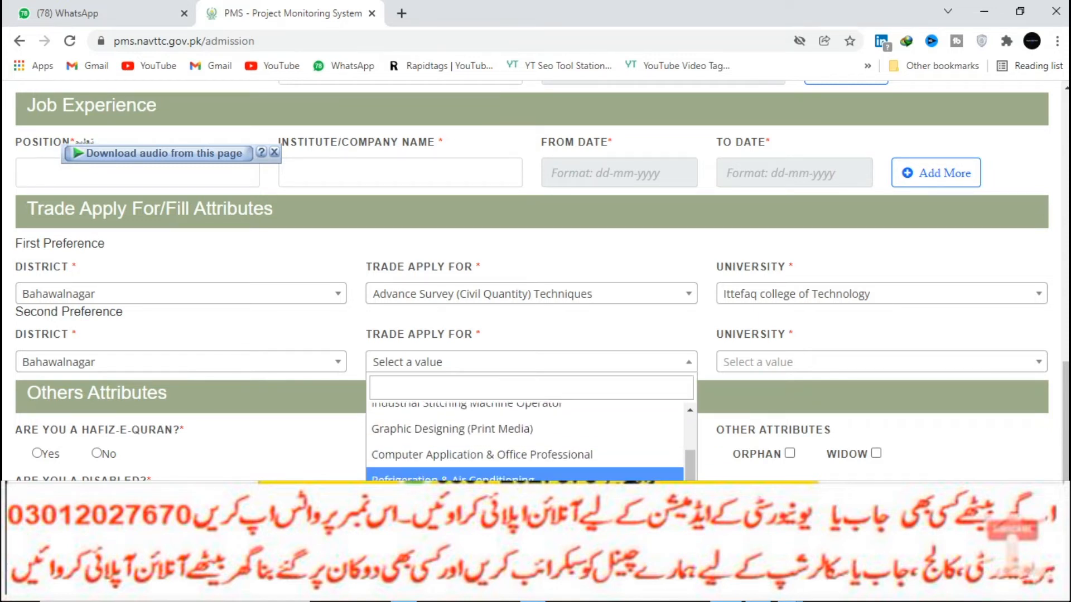
{"action": "left_click", "coordinate": [526, 479]}
{"action": "left_click", "coordinate": [881, 362]}
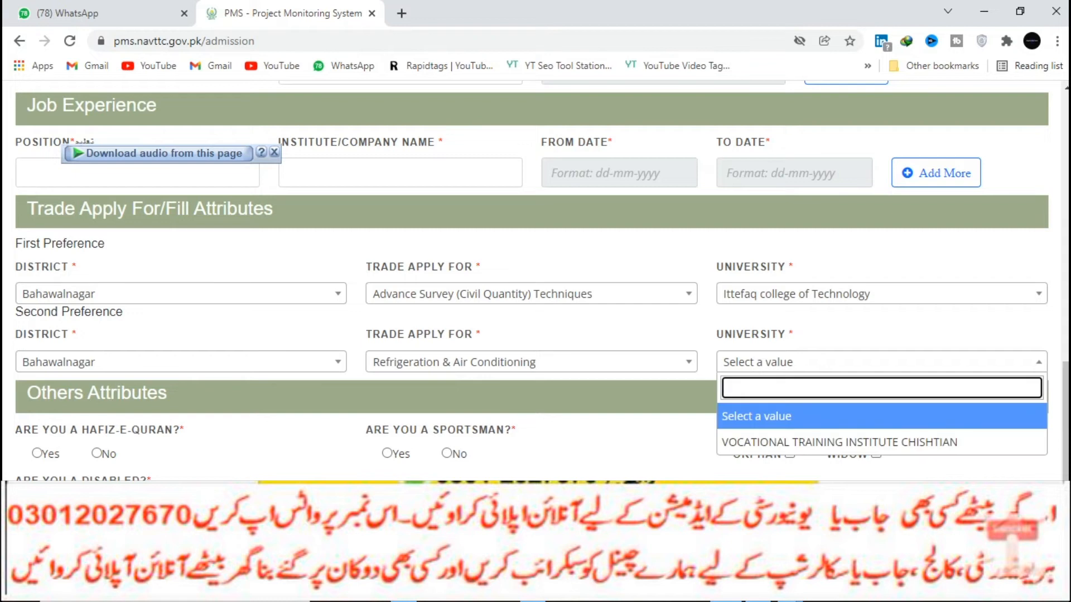
{"action": "left_click", "coordinate": [839, 442]}
Answer No to both the Hafiz-e-Quran and Sportsman questions.
{"action": "scroll", "coordinate": [839, 442], "scroll_direction": "up", "scroll_amount": 1}
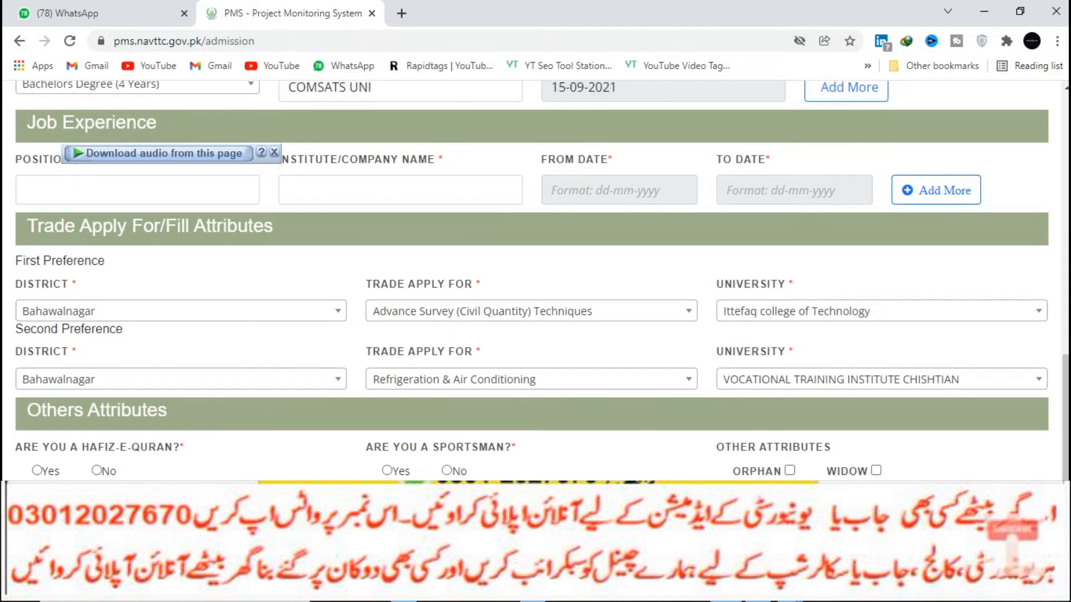
{"action": "left_click", "coordinate": [96, 471]}
{"action": "left_click", "coordinate": [446, 471]}
Enter FFG as the company name and 16 as the job position.
{"action": "scroll", "coordinate": [536, 279], "scroll_direction": "down", "scroll_amount": 1}
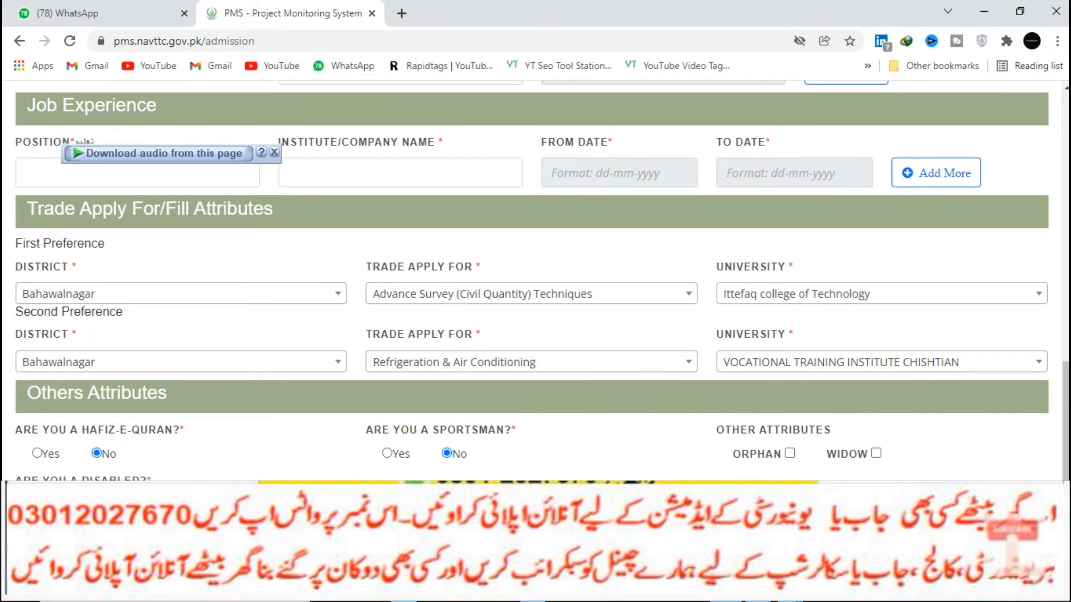
{"action": "scroll", "coordinate": [535, 279], "scroll_direction": "up", "scroll_amount": 3}
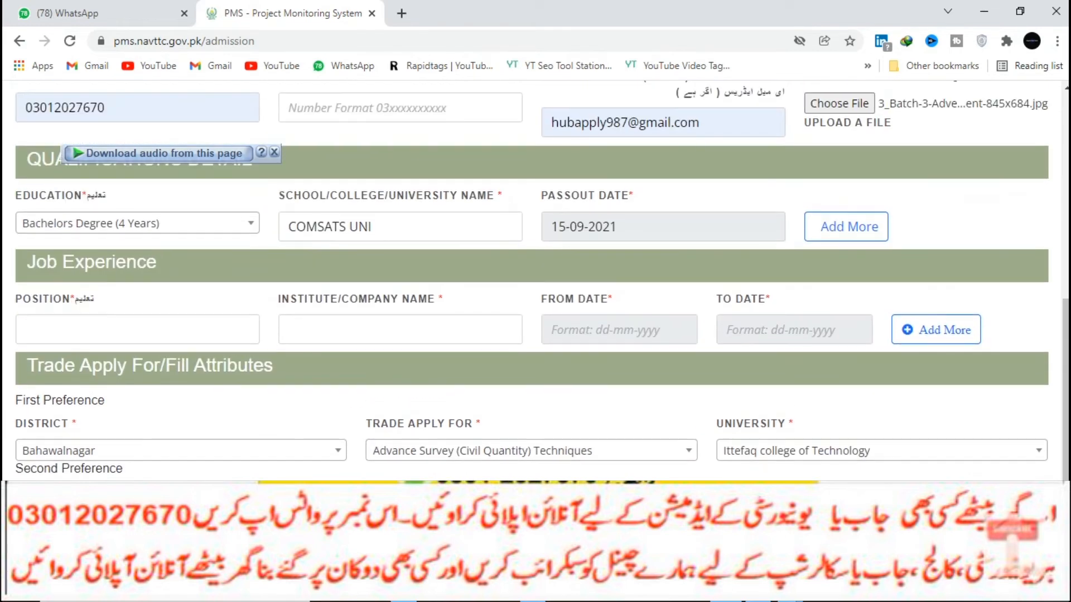
{"action": "left_click", "coordinate": [401, 330]}
{"action": "type", "text": "FFG"}
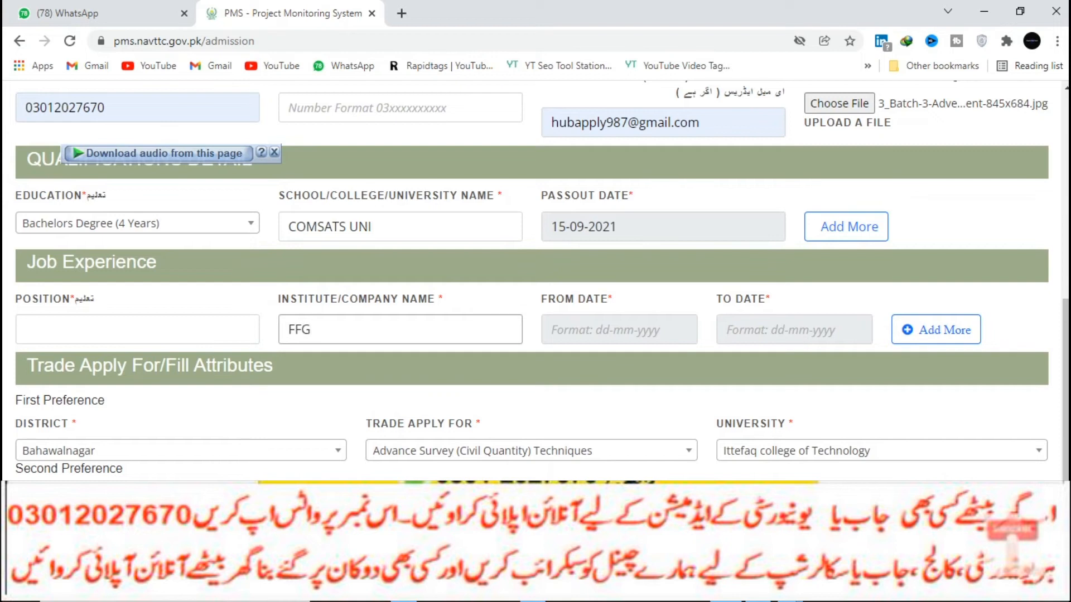
{"action": "left_click", "coordinate": [138, 330]}
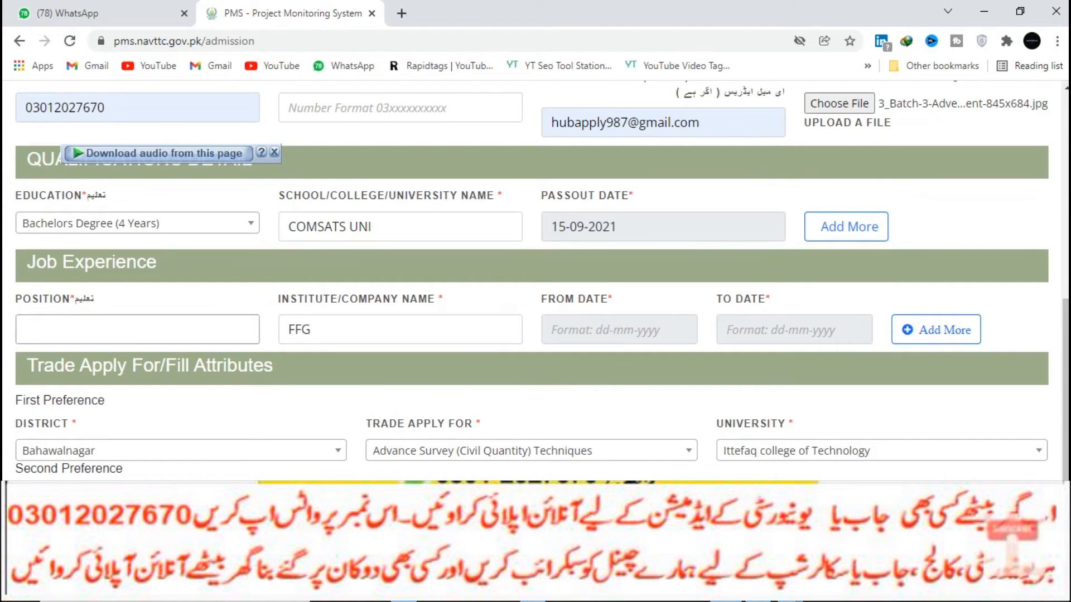
{"action": "type", "text": "16"}
Set the job experience dates from 19-01-2016 to 12-01-2022.
{"action": "left_click", "coordinate": [619, 330]}
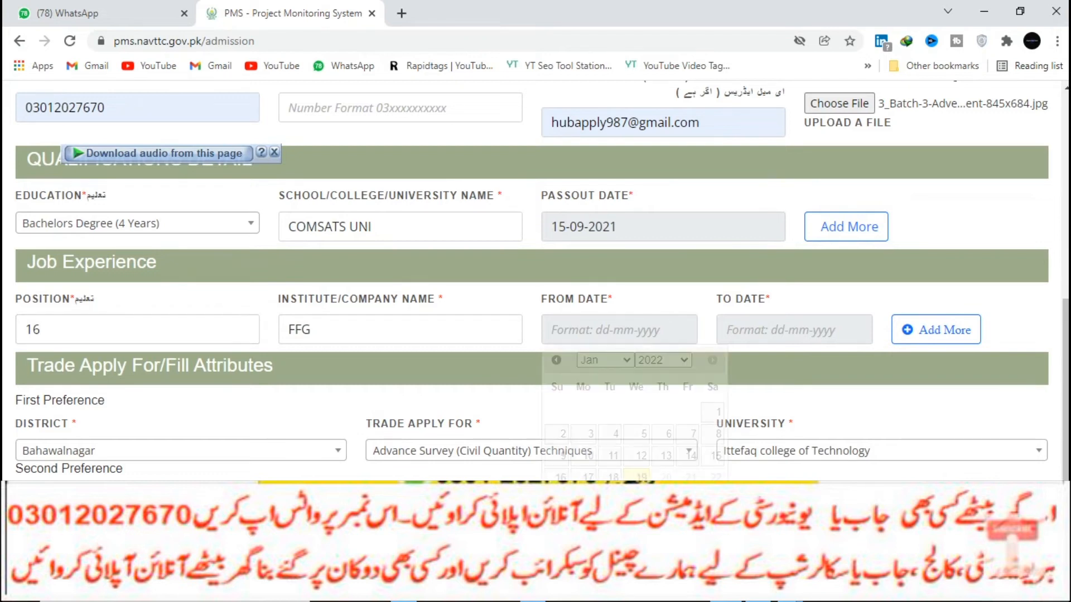
{"action": "left_click", "coordinate": [663, 360]}
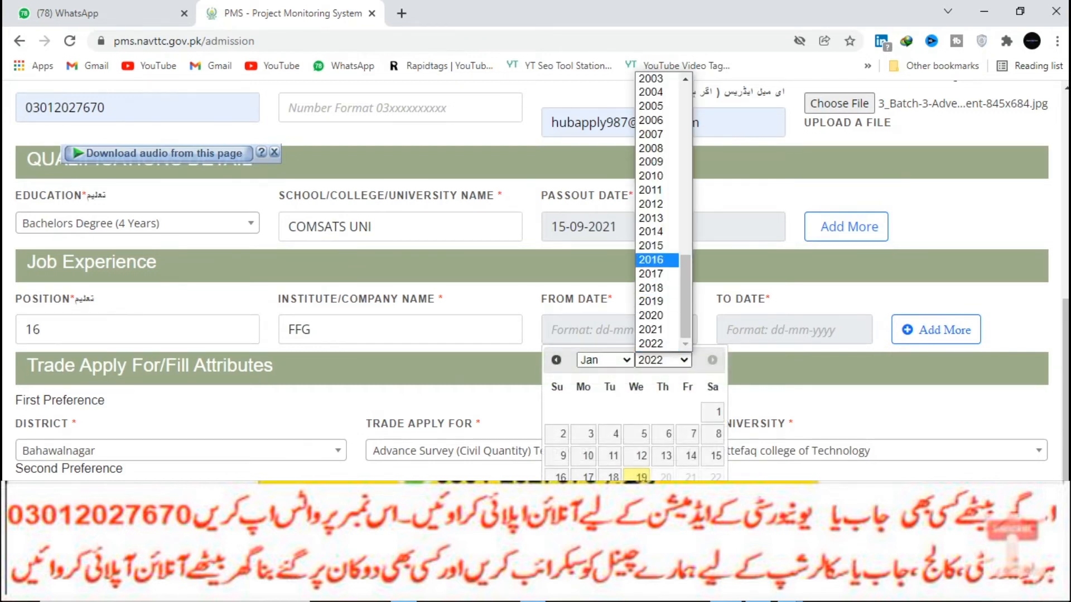
{"action": "left_click", "coordinate": [657, 260]}
{"action": "left_click", "coordinate": [613, 477]}
{"action": "left_click", "coordinate": [787, 329]}
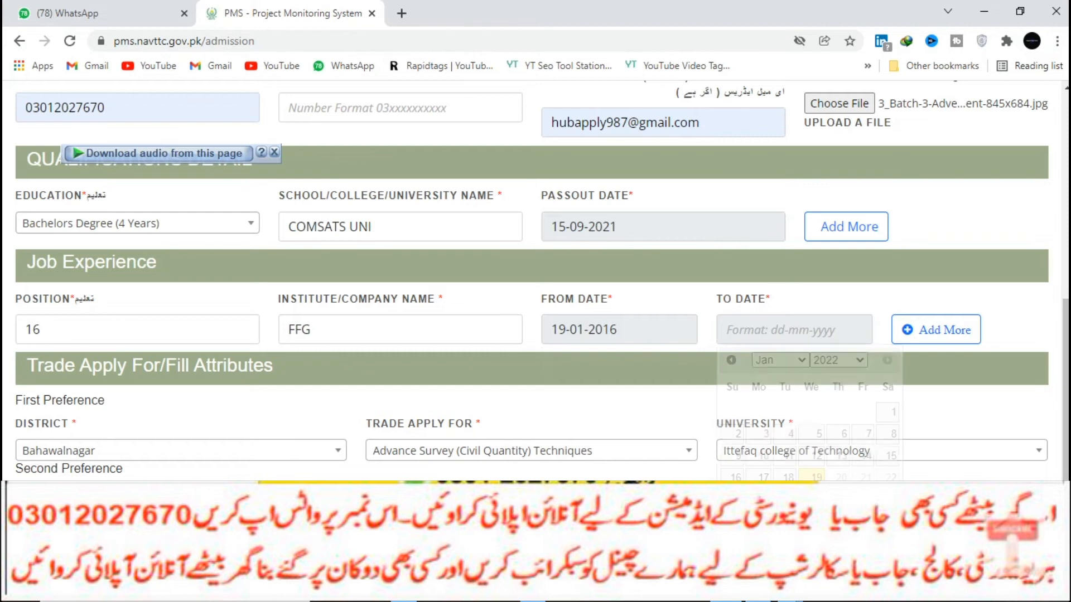
{"action": "left_click", "coordinate": [811, 456]}
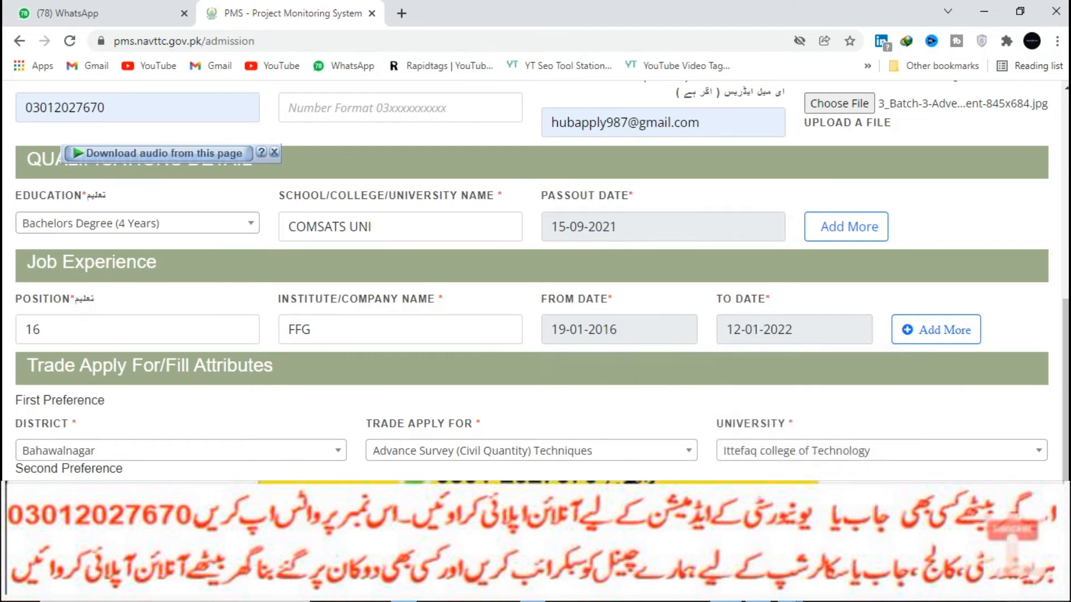
{"action": "scroll", "coordinate": [532, 281], "scroll_direction": "down", "scroll_amount": 2}
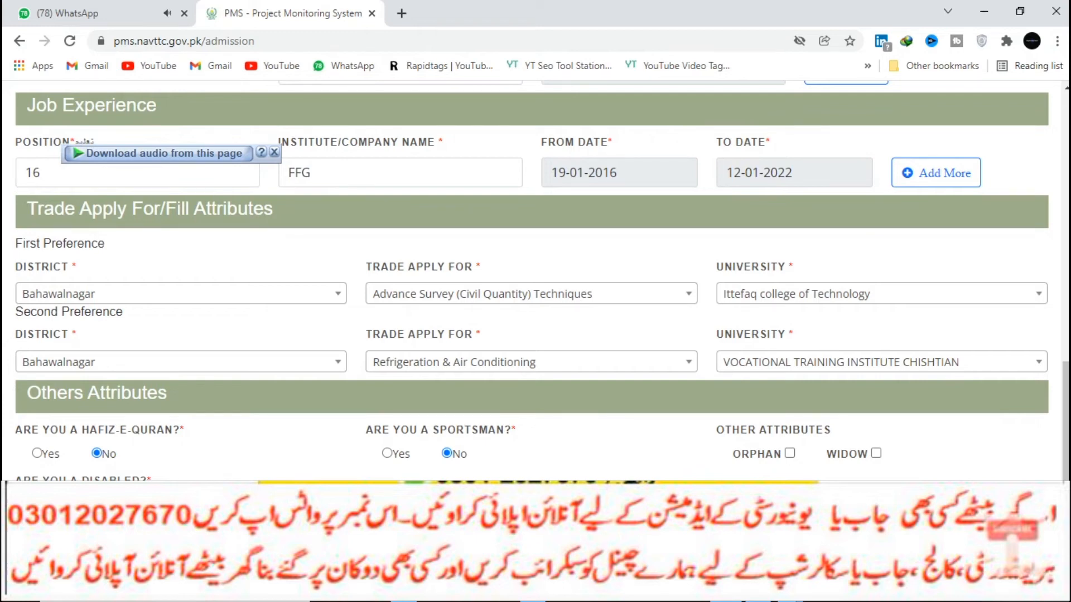
Choose Bahawalnagar as Present District and Fort Abbas as Present Tehsil.
{"action": "scroll", "coordinate": [532, 279], "scroll_direction": "up", "scroll_amount": 15}
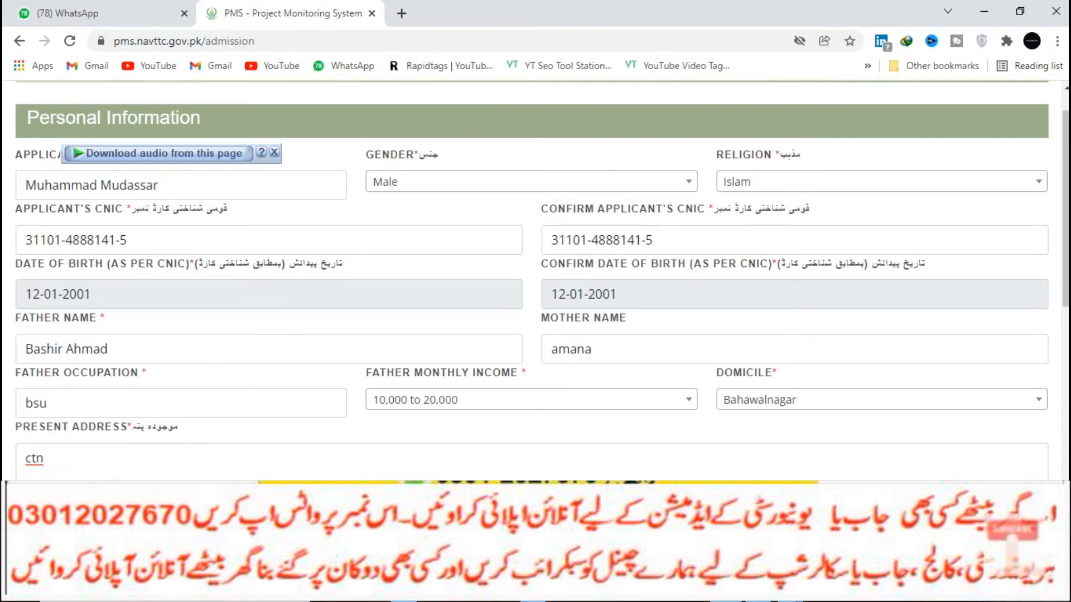
{"action": "scroll", "coordinate": [532, 279], "scroll_direction": "down", "scroll_amount": 1}
{"action": "left_click", "coordinate": [662, 449]}
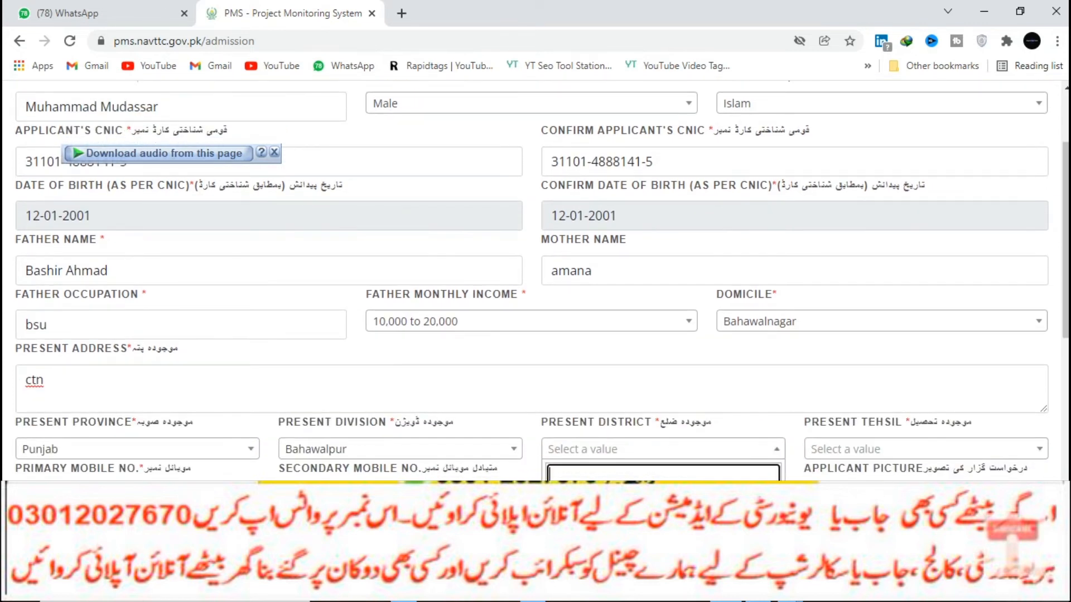
{"action": "left_click", "coordinate": [662, 501]}
{"action": "left_click", "coordinate": [925, 449]}
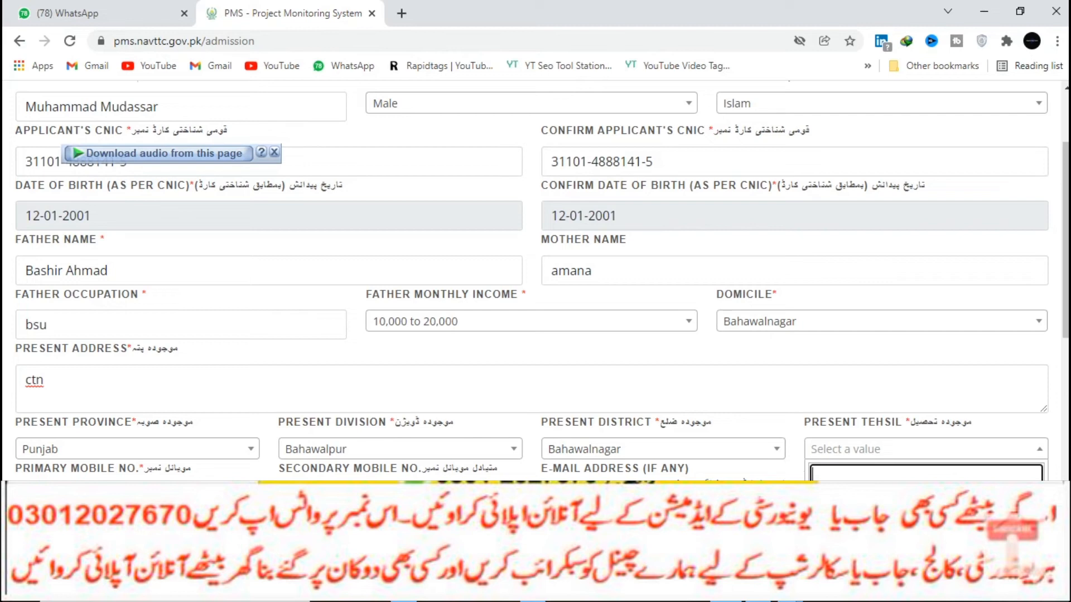
{"action": "left_click", "coordinate": [926, 449]}
{"action": "left_click", "coordinate": [926, 449]}
{"action": "left_click", "coordinate": [837, 374]}
{"action": "scroll", "coordinate": [536, 279], "scroll_direction": "down", "scroll_amount": 6}
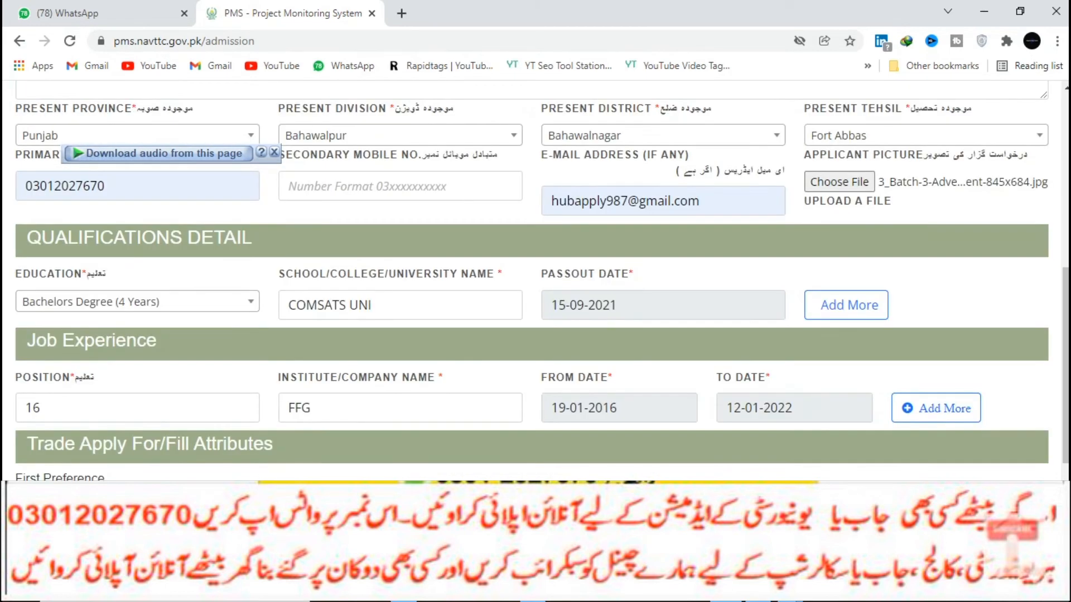
{"action": "scroll", "coordinate": [536, 279], "scroll_direction": "down", "scroll_amount": 4}
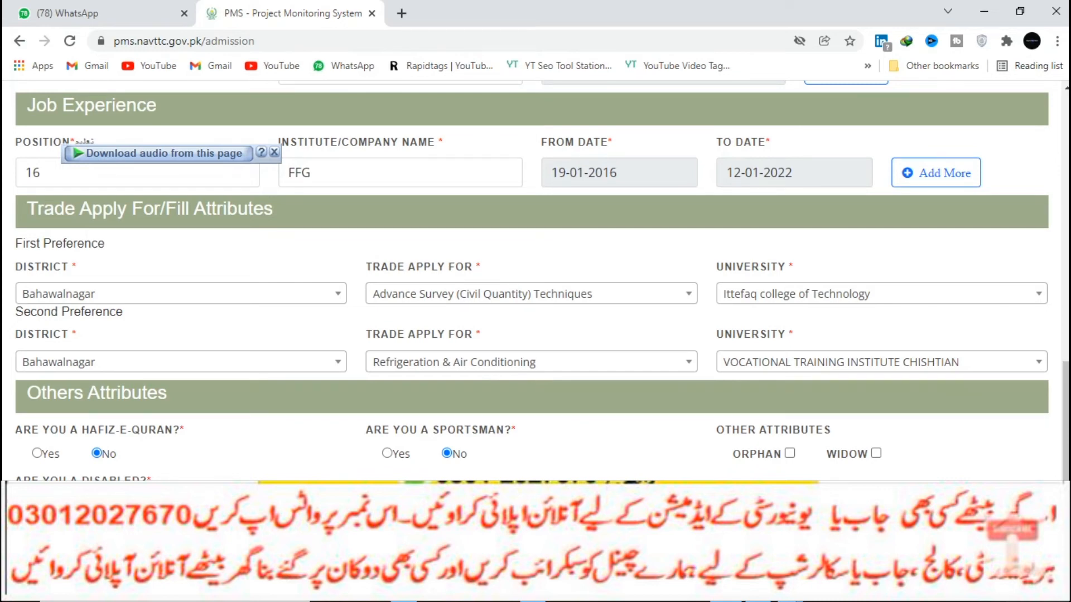
{"action": "scroll", "coordinate": [536, 279], "scroll_direction": "up", "scroll_amount": 5}
{"action": "scroll", "coordinate": [535, 278], "scroll_direction": "up", "scroll_amount": 6}
{"action": "scroll", "coordinate": [535, 279], "scroll_direction": "down", "scroll_amount": 10}
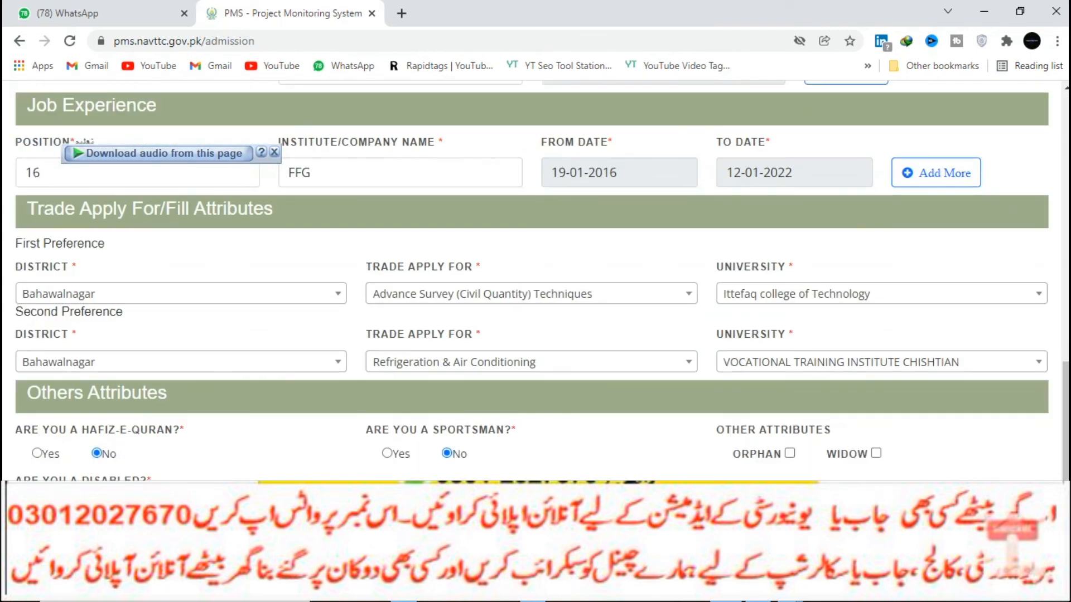